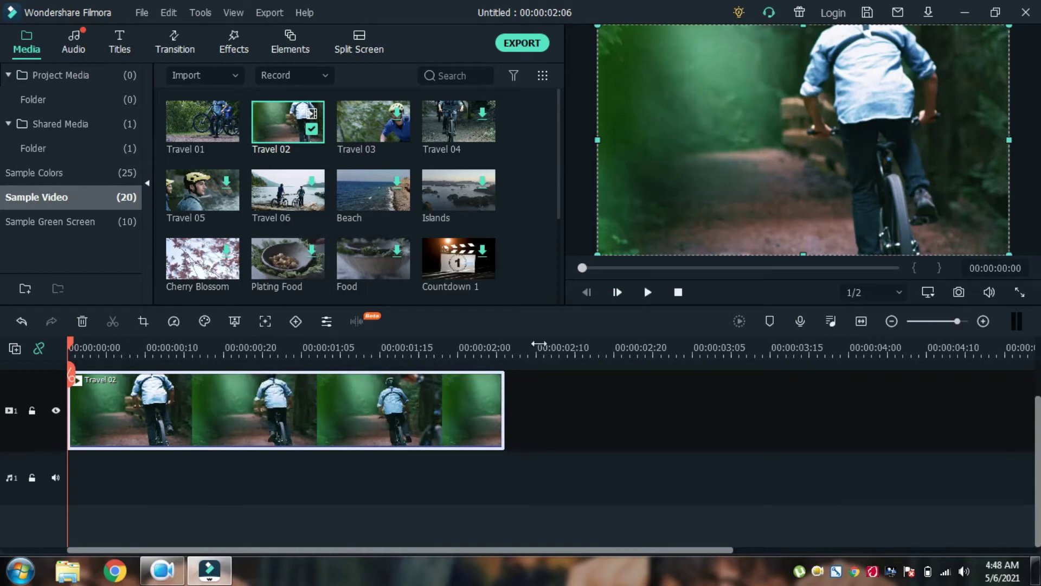
Split the Travel 02 clip at 00:00:00:15 and select its first part.
{"action": "left_click", "coordinate": [60, 75]}
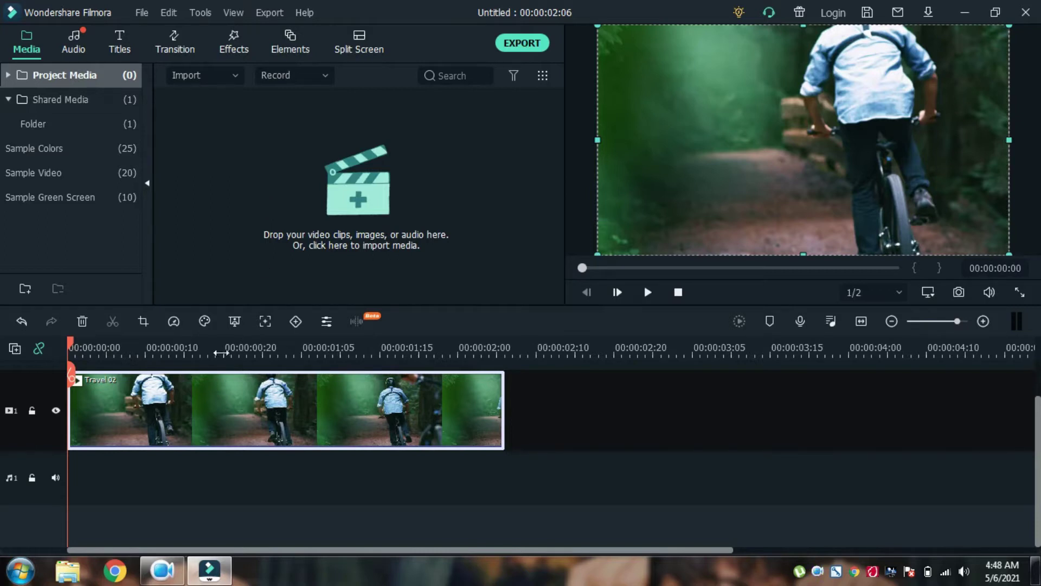
{"action": "left_click", "coordinate": [185, 348]}
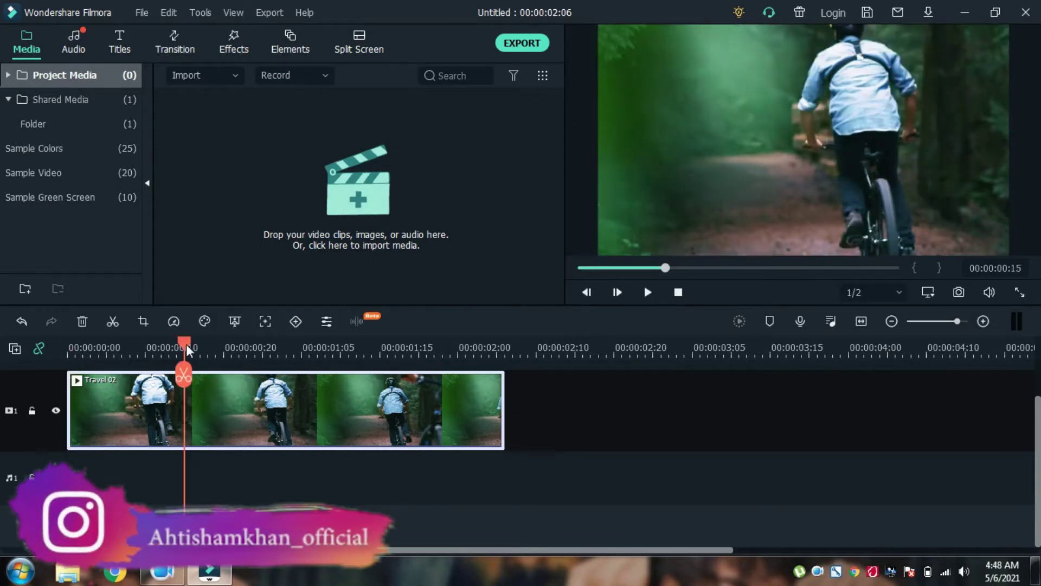
{"action": "left_click", "coordinate": [186, 376]}
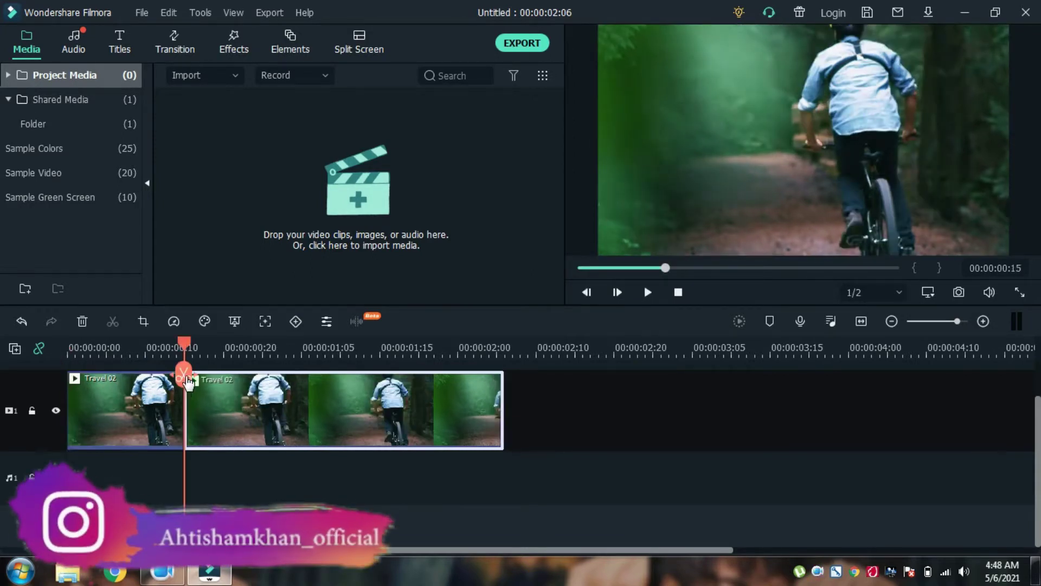
{"action": "left_click", "coordinate": [155, 403]}
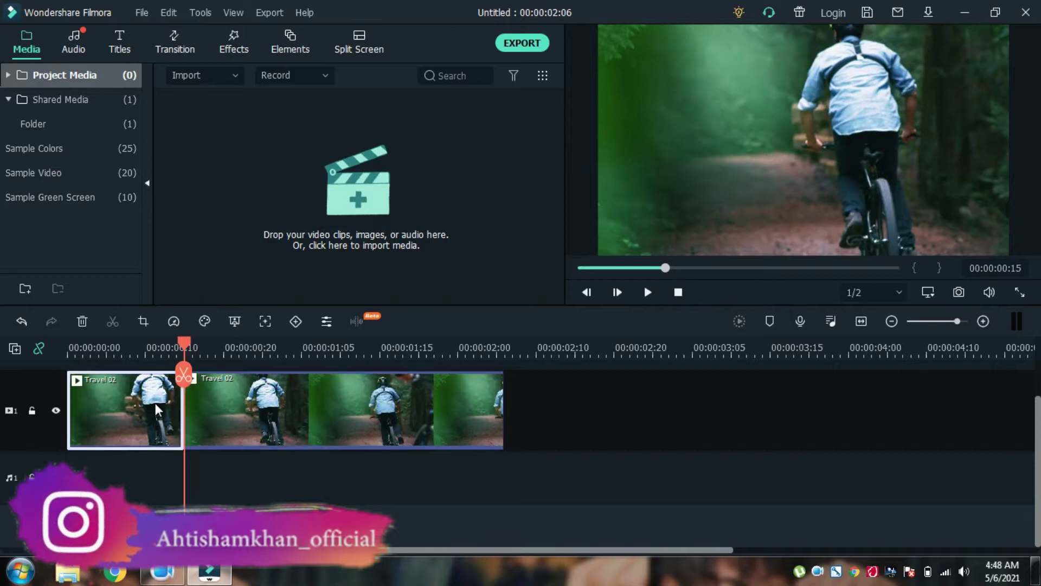
Open Crop and Zoom for the first part of the clip, set the ratio to Custom and switch to Pan & Zoom.
{"action": "left_click_drag", "start_coordinate": [184, 344], "coordinate": [65, 370]}
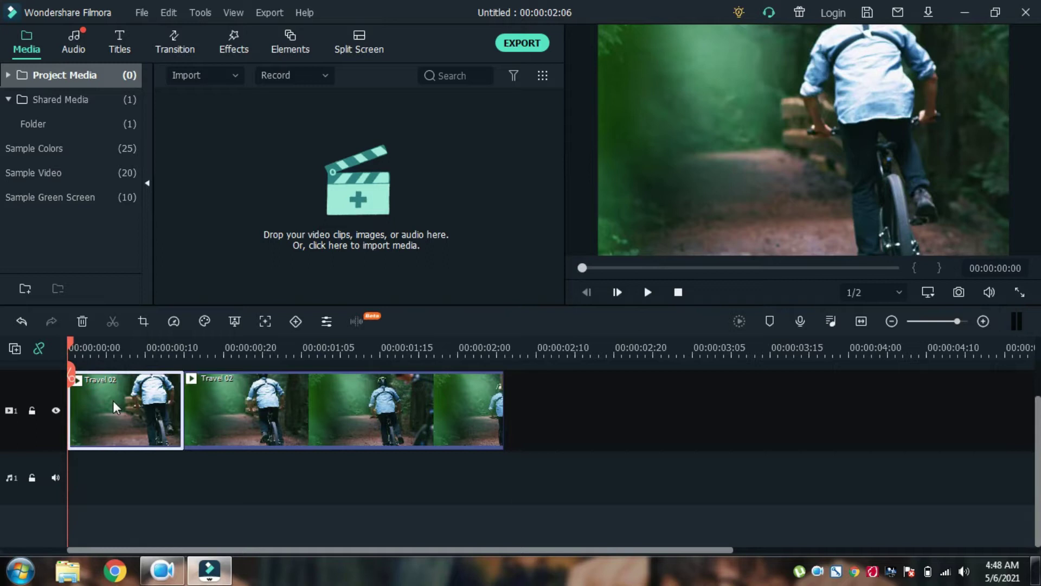
{"action": "left_click", "coordinate": [143, 323]}
{"action": "left_click", "coordinate": [331, 433]}
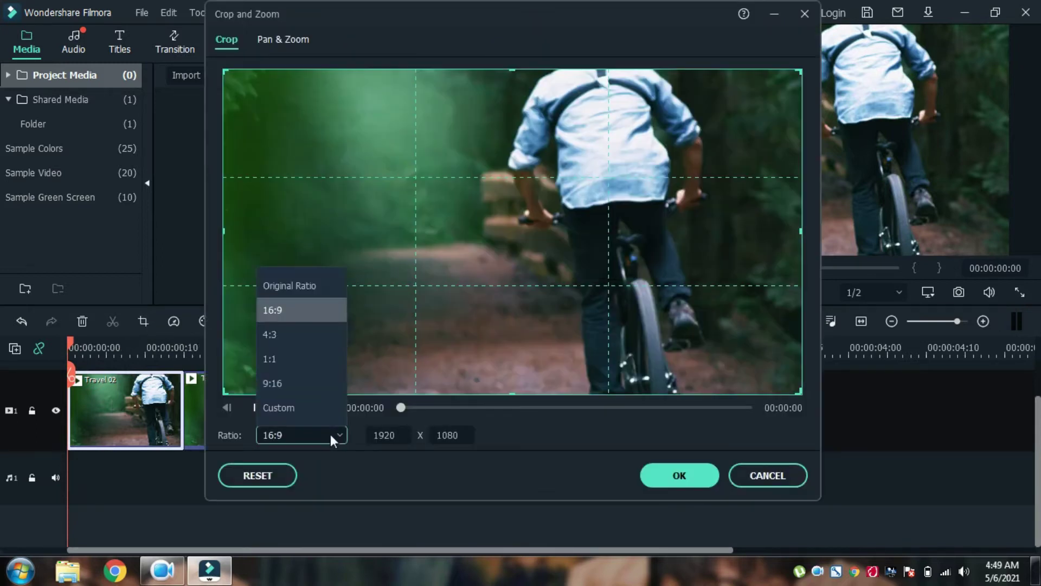
{"action": "left_click", "coordinate": [320, 409]}
{"action": "left_click", "coordinate": [289, 41]}
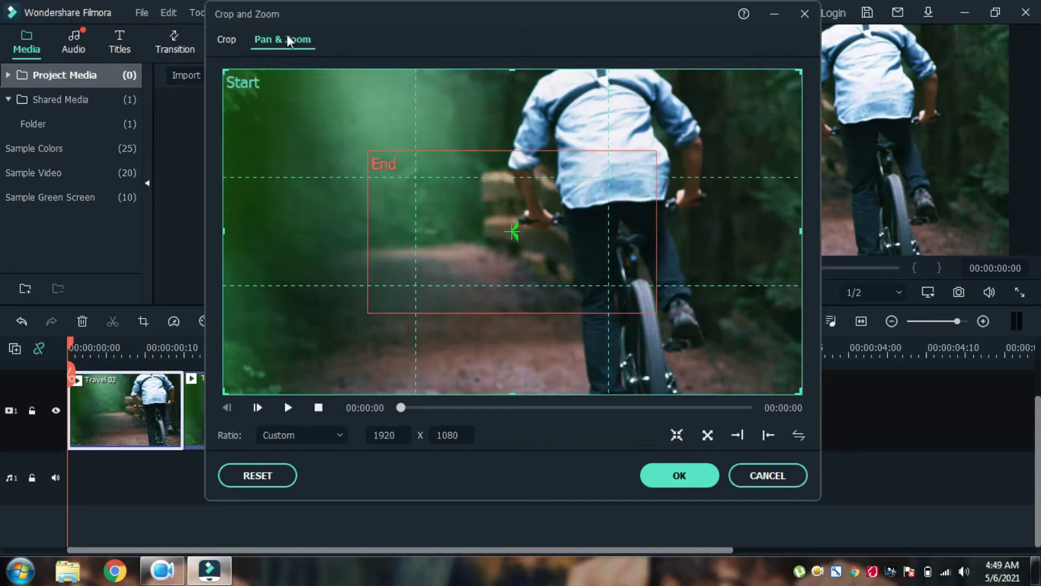
Reshape the End frame into a thin full-width horizontal strip of 1920 x 73 across the middle of the image.
{"action": "left_click", "coordinate": [527, 222]}
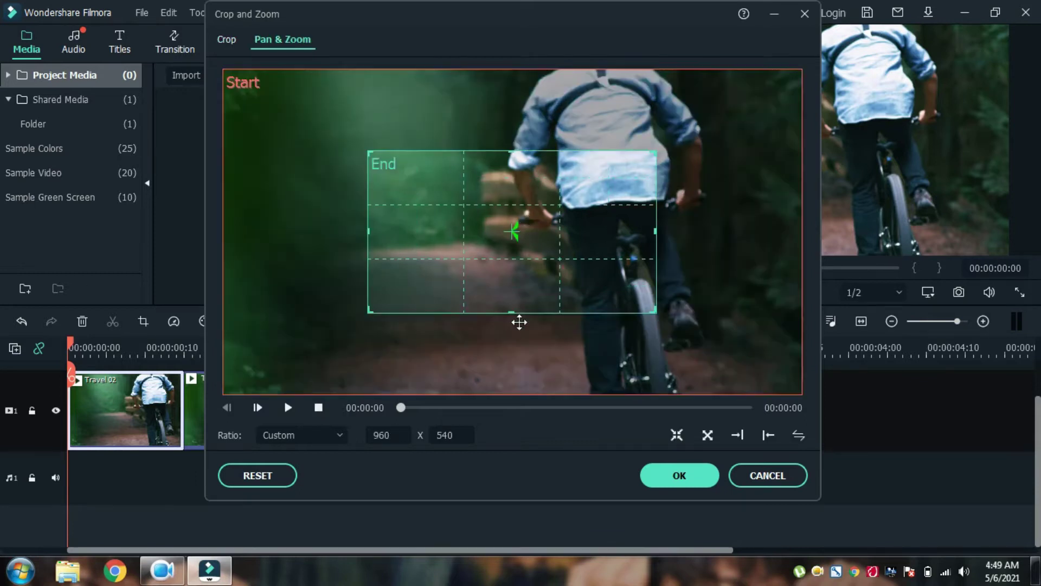
{"action": "left_click_drag", "start_coordinate": [511, 310], "coordinate": [532, 233]}
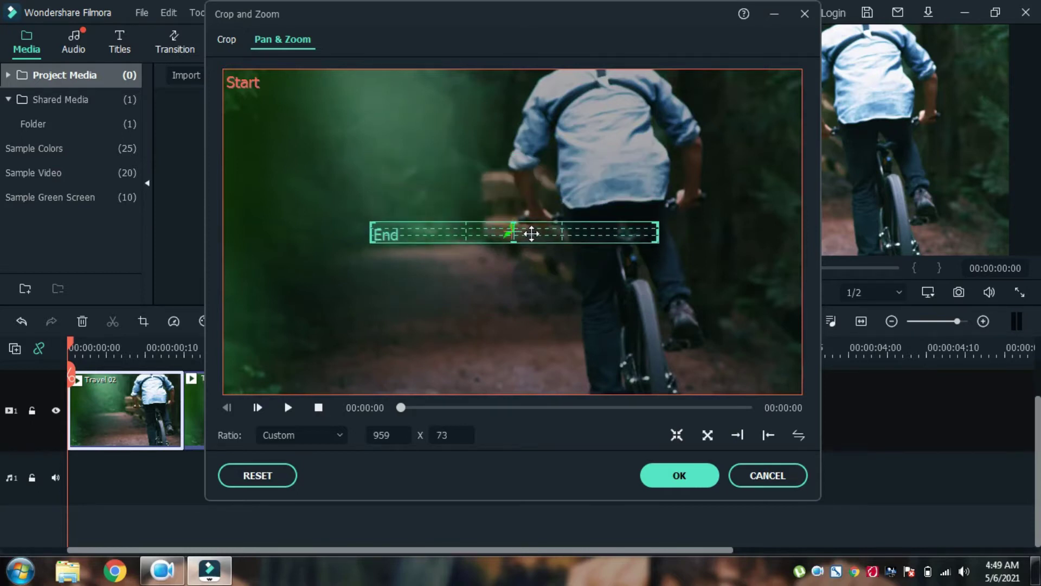
{"action": "left_click_drag", "start_coordinate": [656, 235], "coordinate": [801, 235]}
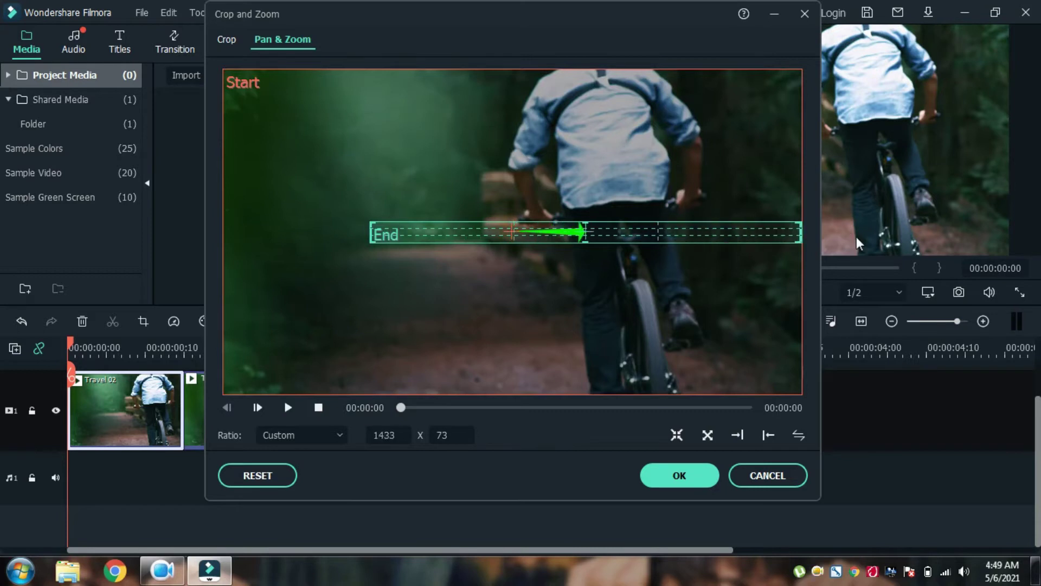
{"action": "left_click_drag", "start_coordinate": [369, 232], "coordinate": [223, 232]}
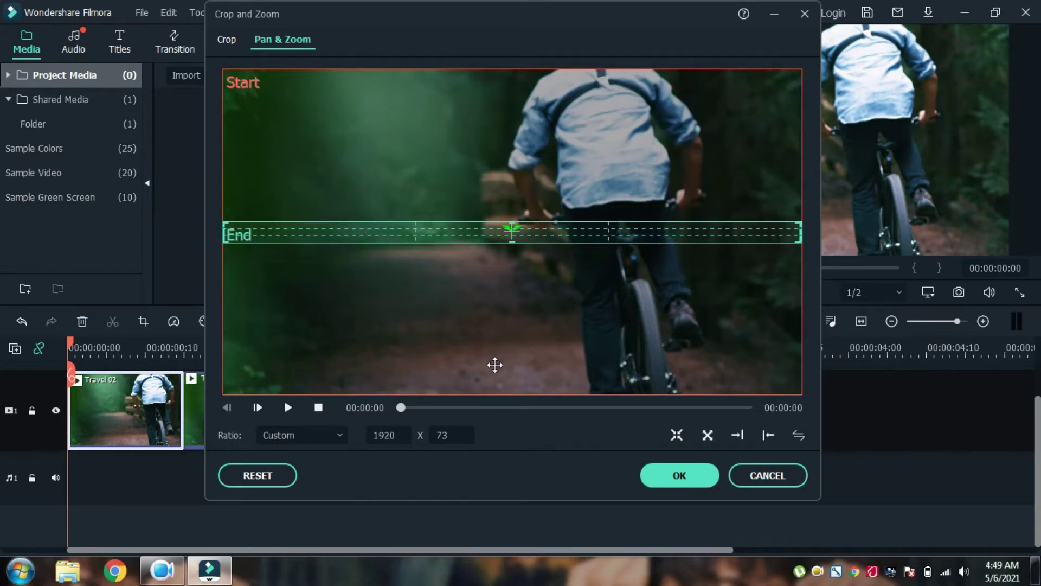
Swap the Start and End frames, apply the pan and zoom, and preview the result.
{"action": "left_click", "coordinate": [799, 436]}
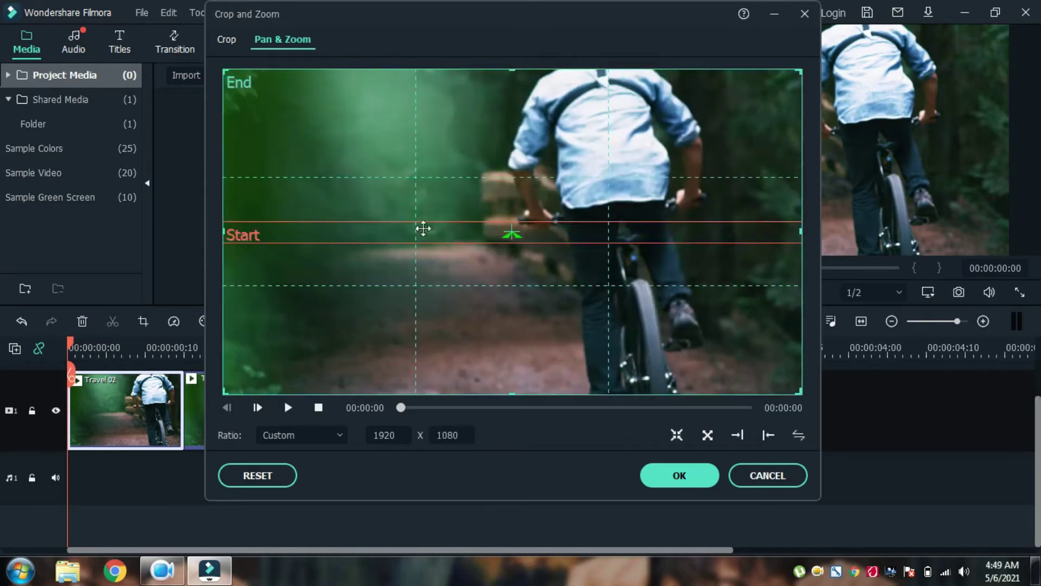
{"action": "left_click", "coordinate": [280, 233]}
{"action": "left_click", "coordinate": [279, 149]}
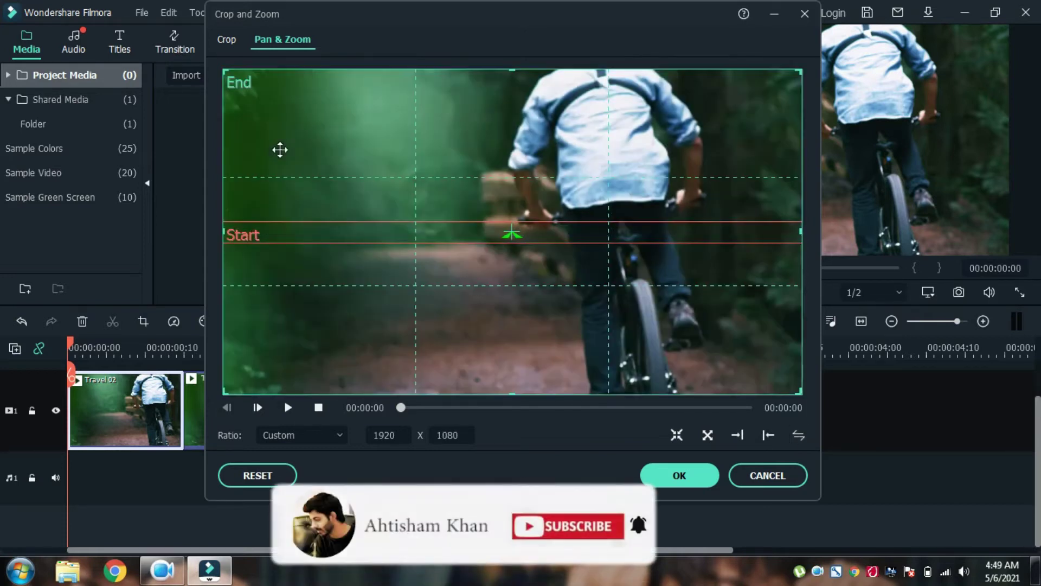
{"action": "left_click", "coordinate": [680, 475]}
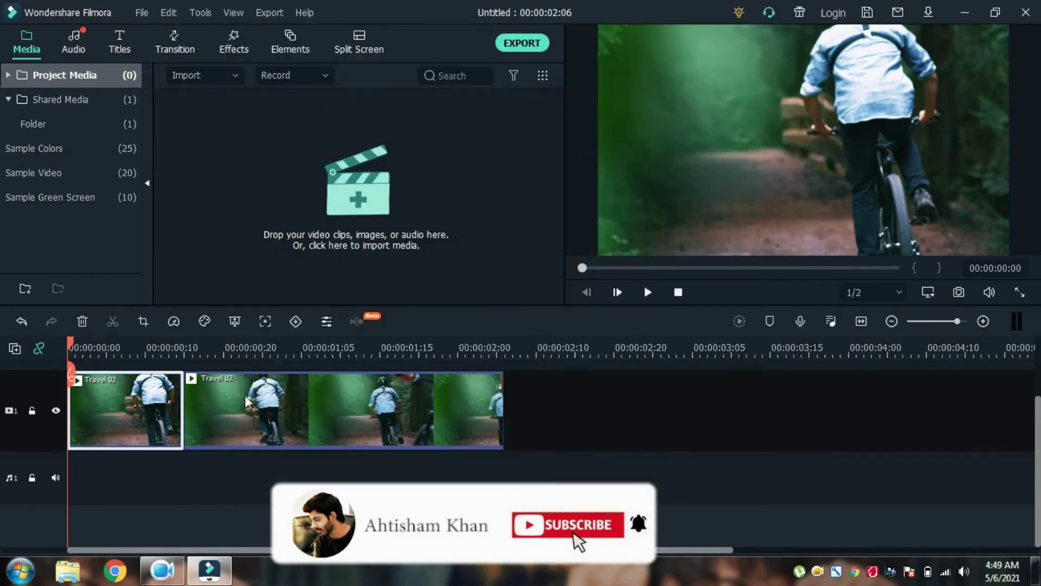
{"action": "left_click", "coordinate": [648, 292]}
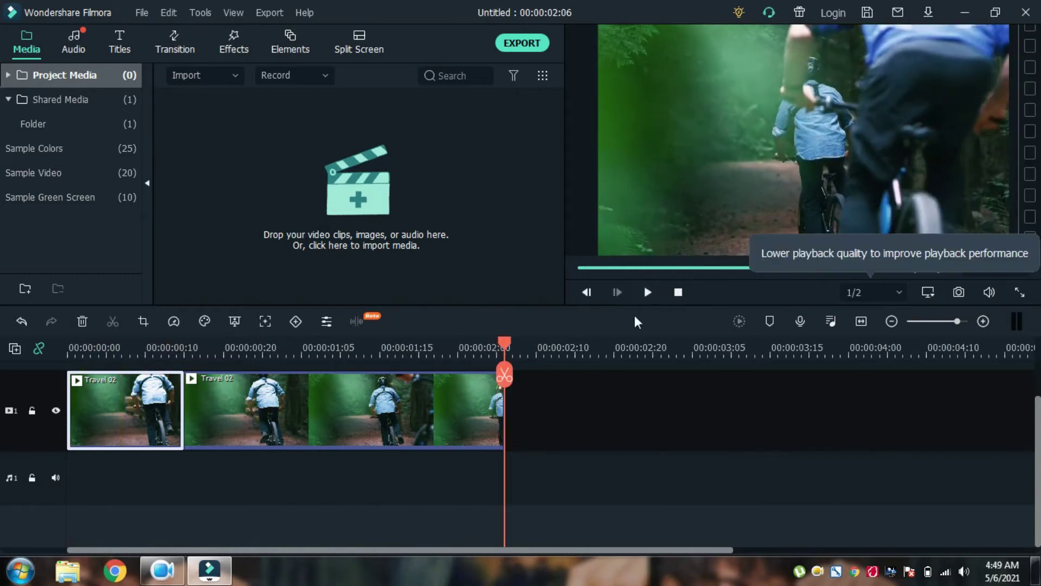
{"action": "left_click", "coordinate": [680, 292]}
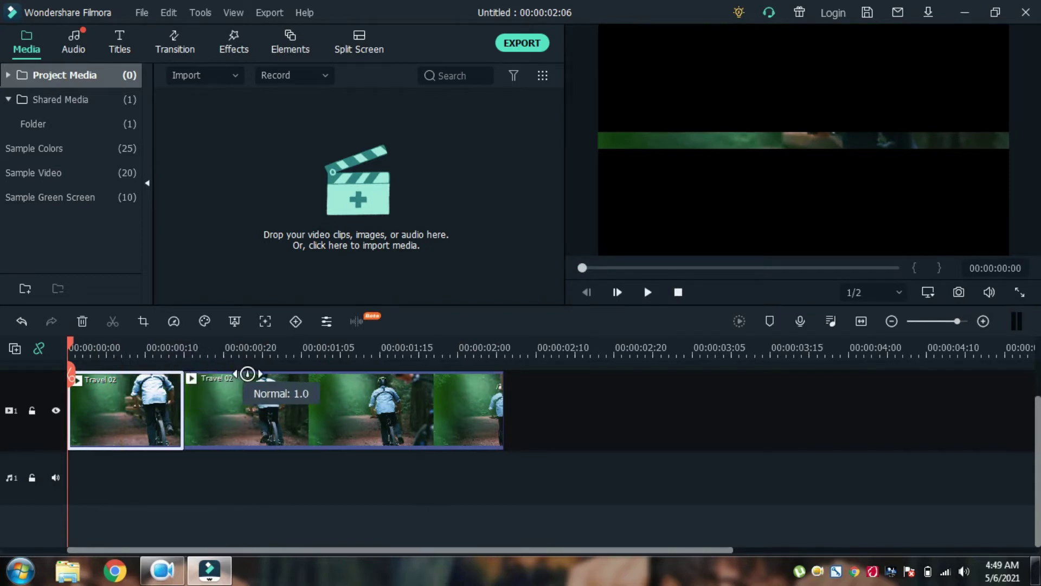
Move the second Travel 02 part later and slow the first part to 0.56x so that it fills the gap.
{"action": "left_click_drag", "start_coordinate": [277, 393], "coordinate": [370, 393]}
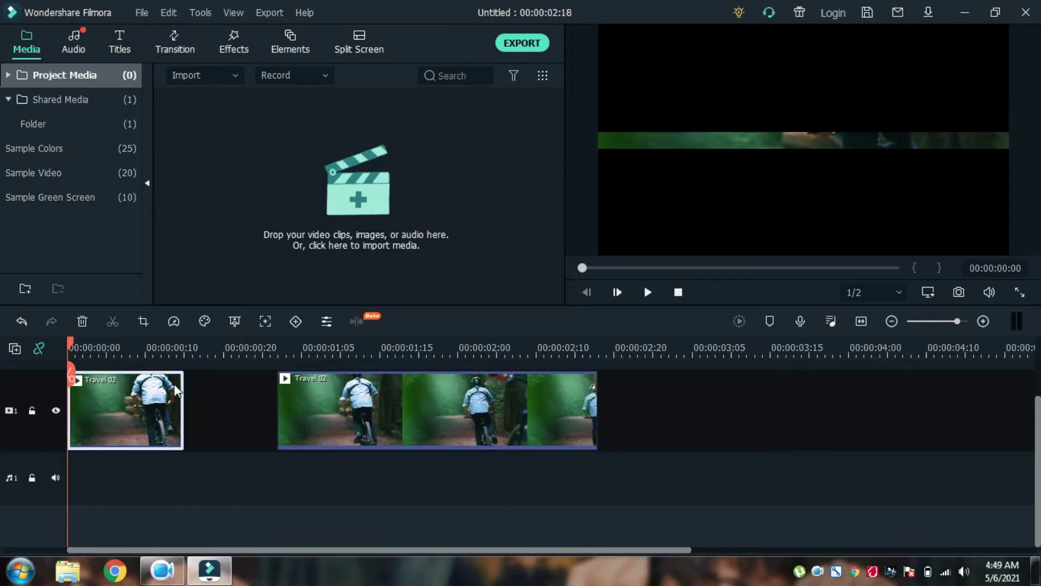
{"action": "left_click_drag", "start_coordinate": [180, 375], "coordinate": [286, 378]}
{"action": "key", "text": "space"}
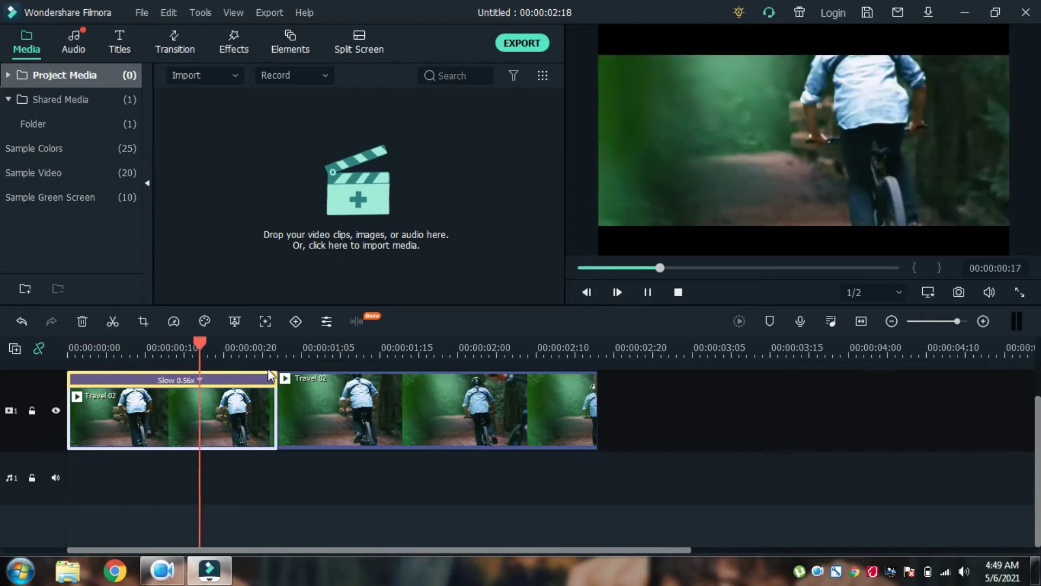
{"action": "key", "text": "space"}
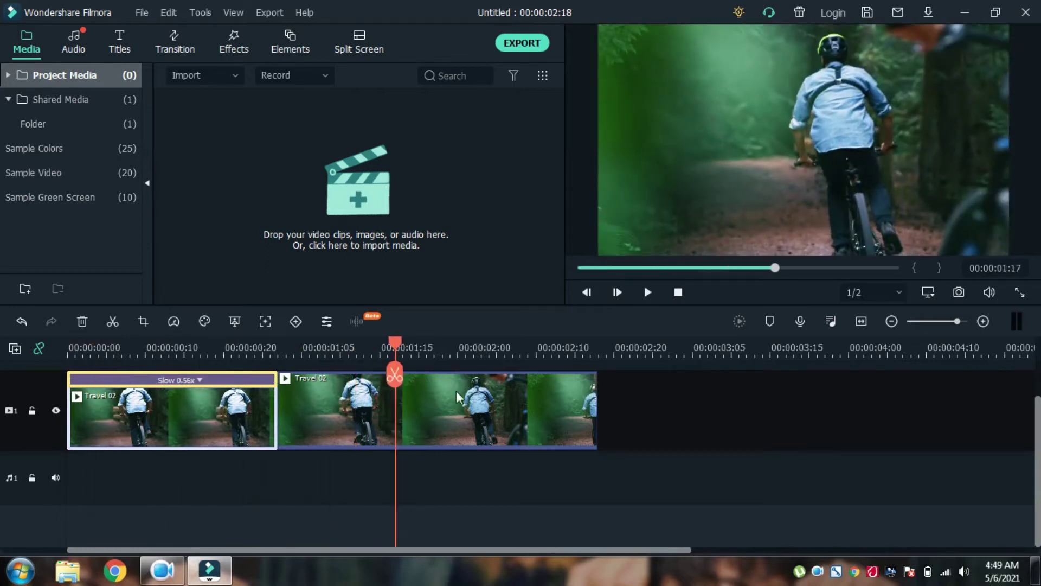
{"action": "left_click_drag", "start_coordinate": [399, 346], "coordinate": [45, 362]}
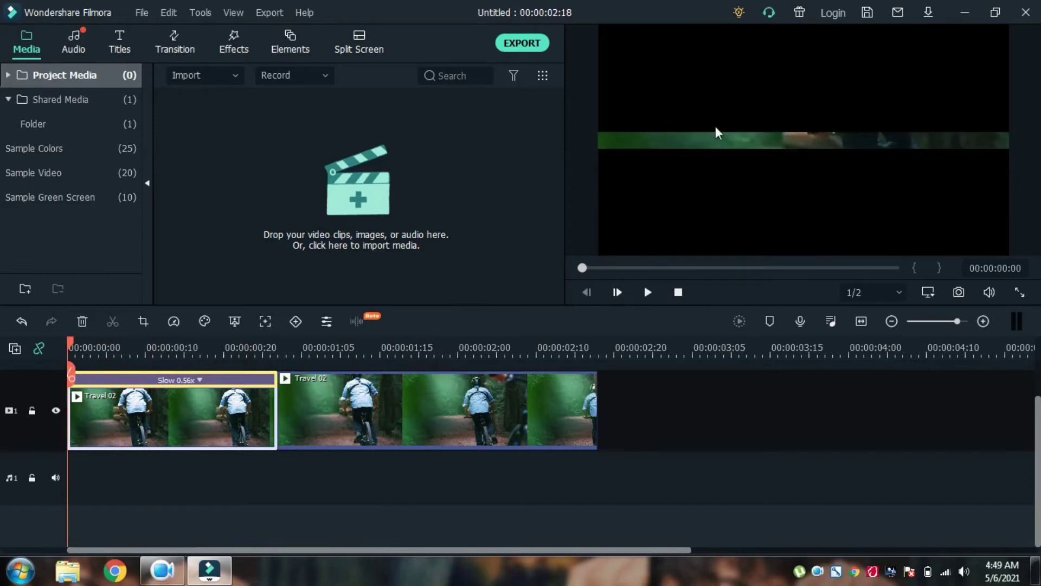
Shift both clips to start at 00:00:00:04 and place the Black sample color at the start of video track 2.
{"action": "left_click_drag", "start_coordinate": [297, 472], "coordinate": [280, 408]}
{"action": "left_click", "coordinate": [75, 172]}
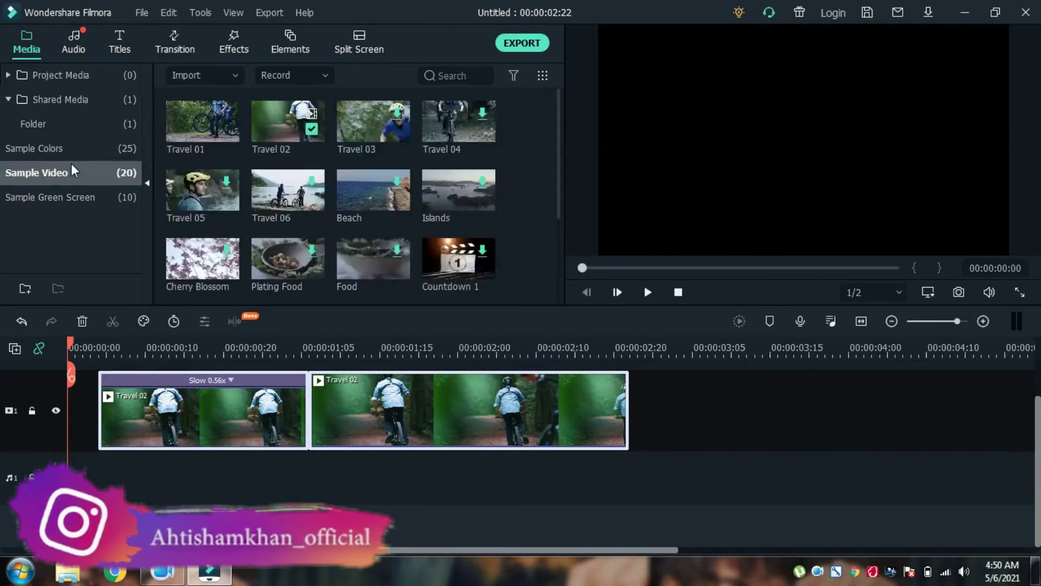
{"action": "left_click", "coordinate": [38, 148]}
{"action": "left_click_drag", "start_coordinate": [362, 262], "coordinate": [95, 374]}
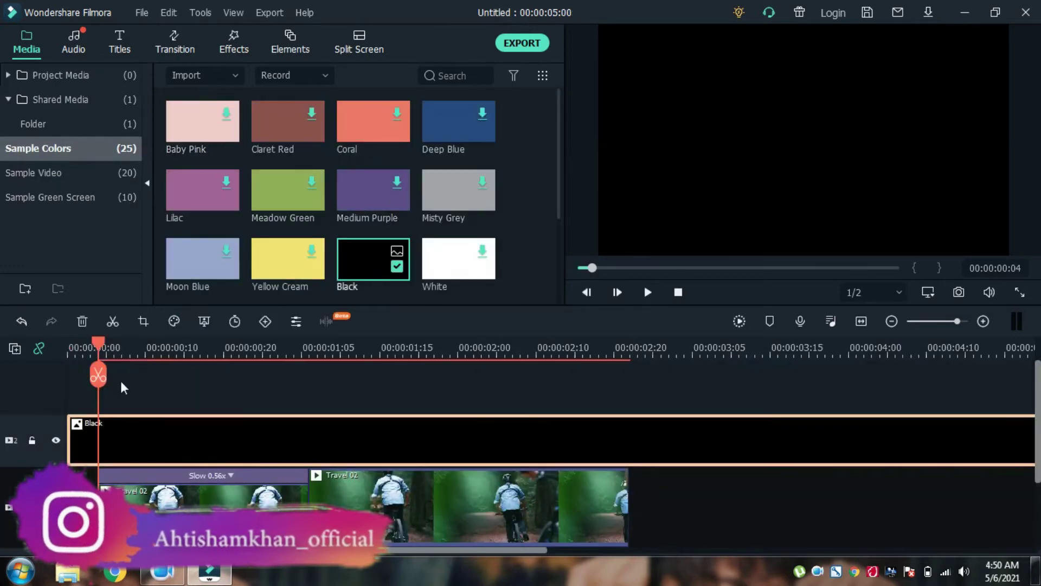
Trim the Black clip to end at 00:00:00:04 and move it into the gap before the clips on track 1.
{"action": "left_click", "coordinate": [98, 374]}
{"action": "left_click", "coordinate": [82, 321]}
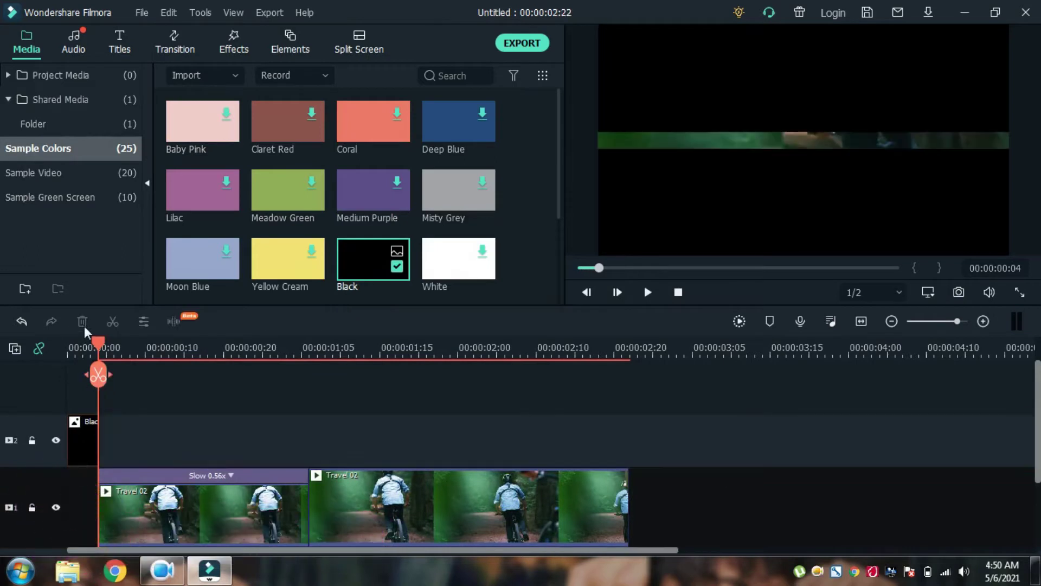
{"action": "left_click", "coordinate": [98, 438]}
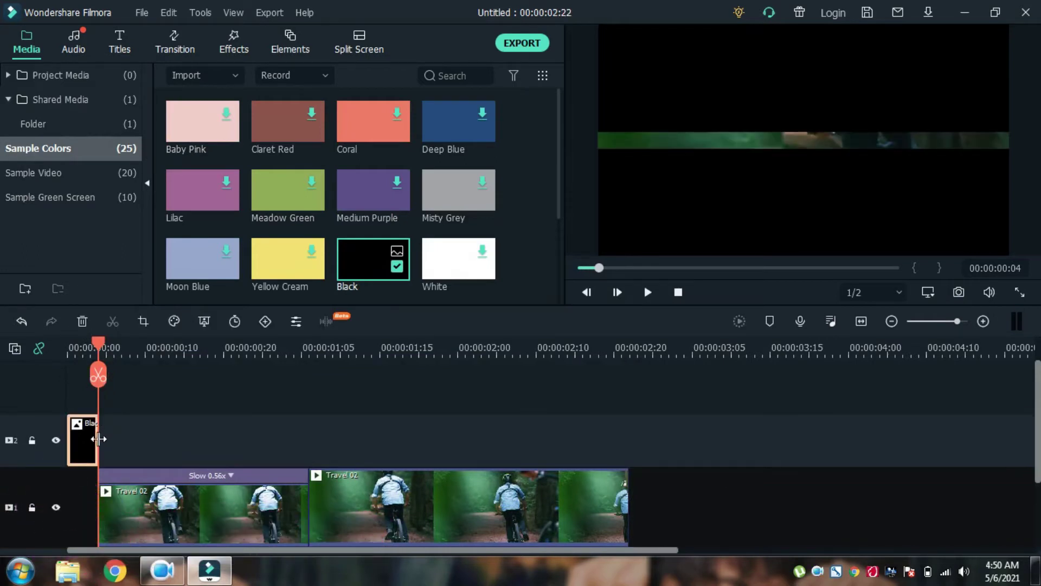
{"action": "left_click", "coordinate": [98, 438]}
{"action": "left_click_drag", "start_coordinate": [87, 438], "coordinate": [91, 499]}
Play the edited timeline from the beginning to check the opening effect.
{"action": "left_click_drag", "start_coordinate": [98, 350], "coordinate": [64, 383]}
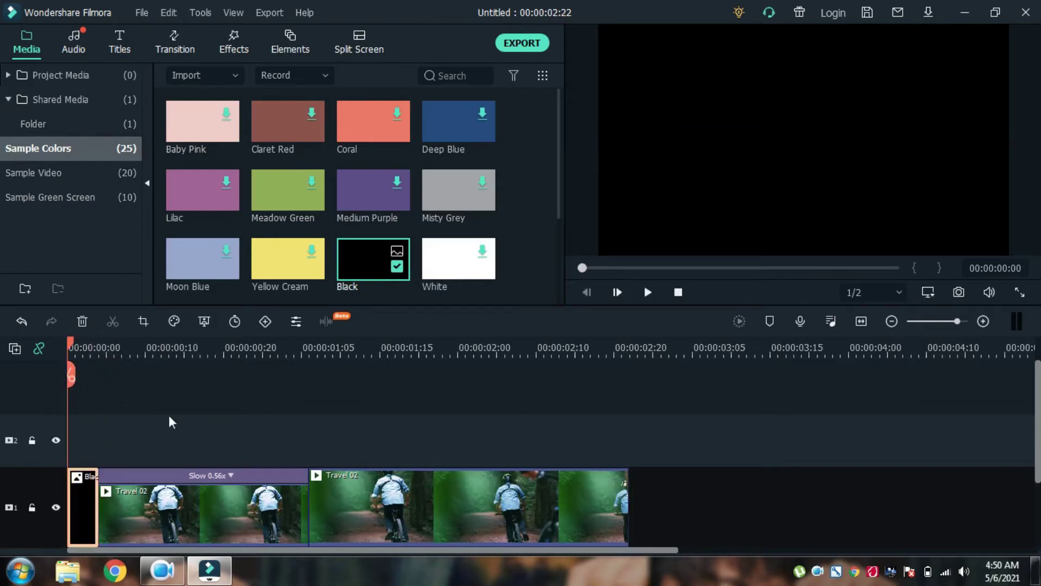
{"action": "left_click", "coordinate": [649, 293]}
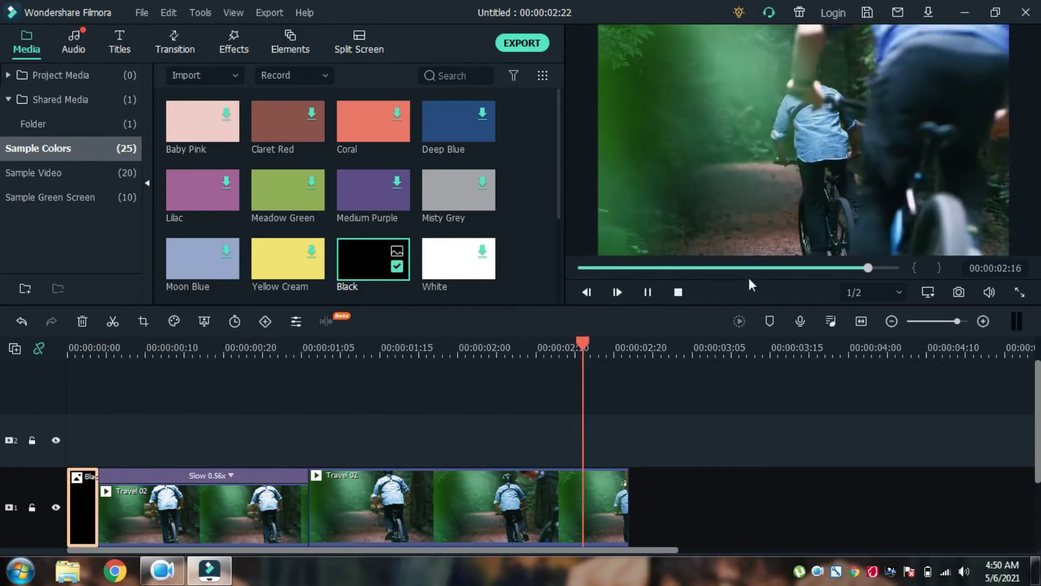
{"action": "scroll", "coordinate": [656, 358], "scroll_direction": "down", "scroll_amount": 1}
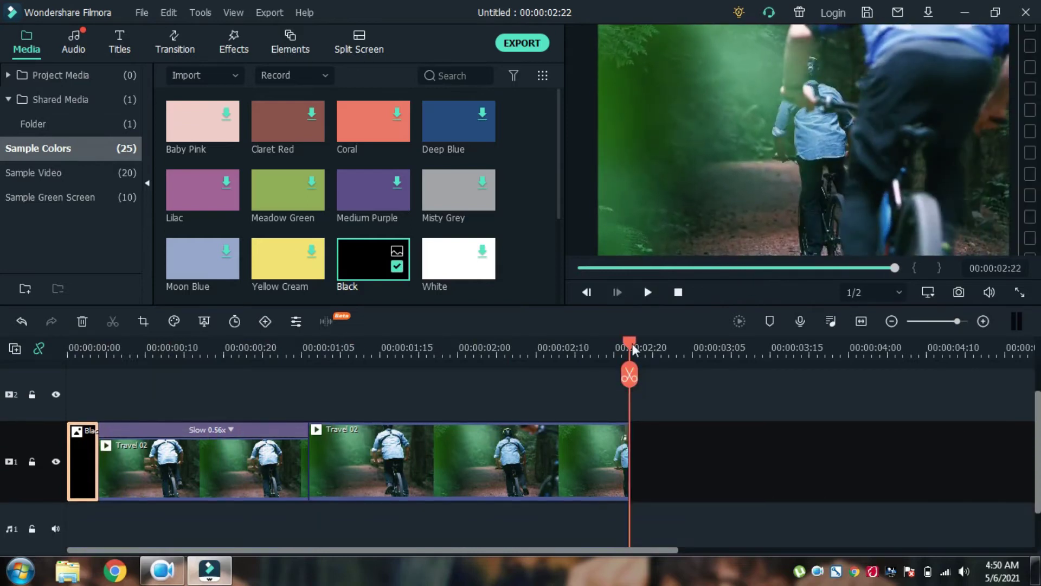
{"action": "left_click_drag", "start_coordinate": [629, 347], "coordinate": [34, 363]}
{"action": "left_click", "coordinate": [647, 292]}
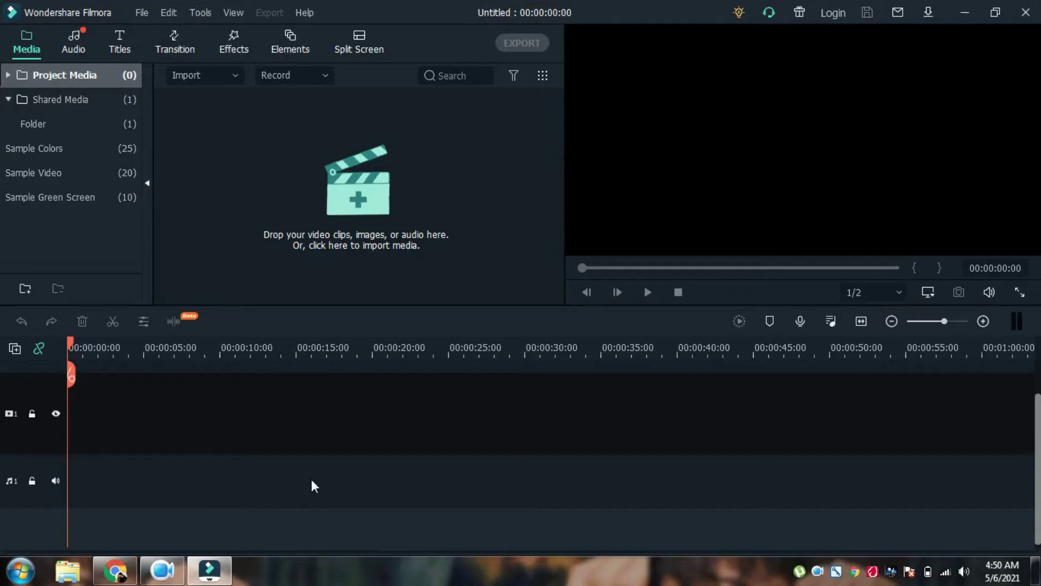
Switch to Chrome, search Google for "timer" and open the timeanddate.com Online Timer result.
{"action": "left_click", "coordinate": [102, 573]}
{"action": "left_click", "coordinate": [443, 217]}
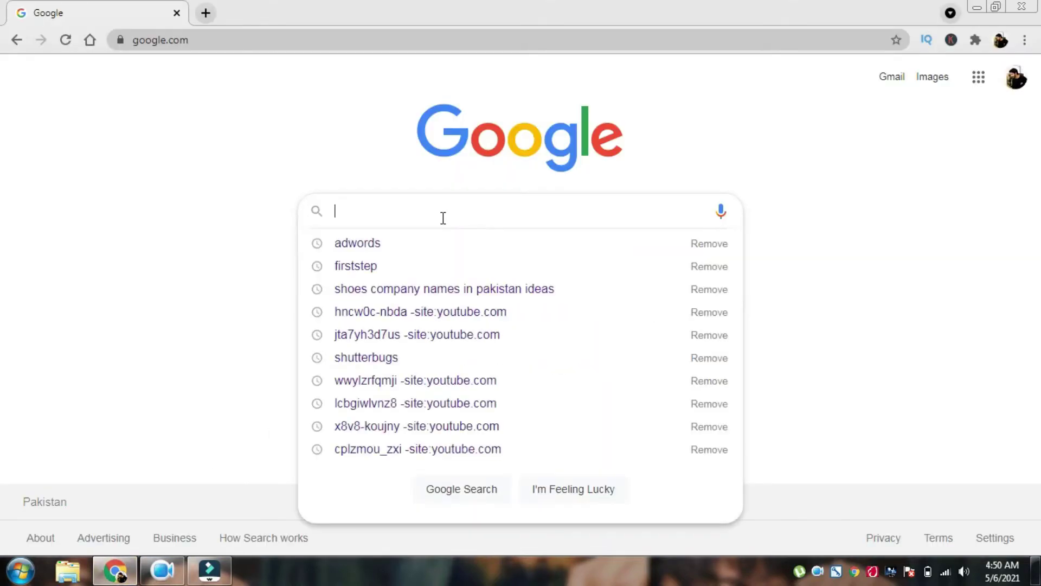
{"action": "type", "text": "timer"}
{"action": "key", "text": "Return"}
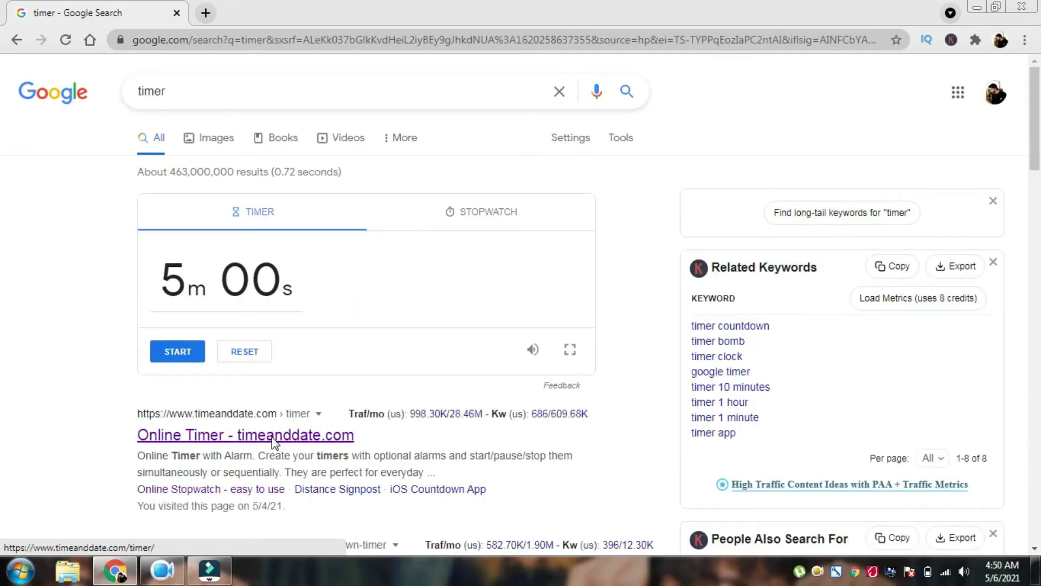
{"action": "left_click", "coordinate": [275, 436]}
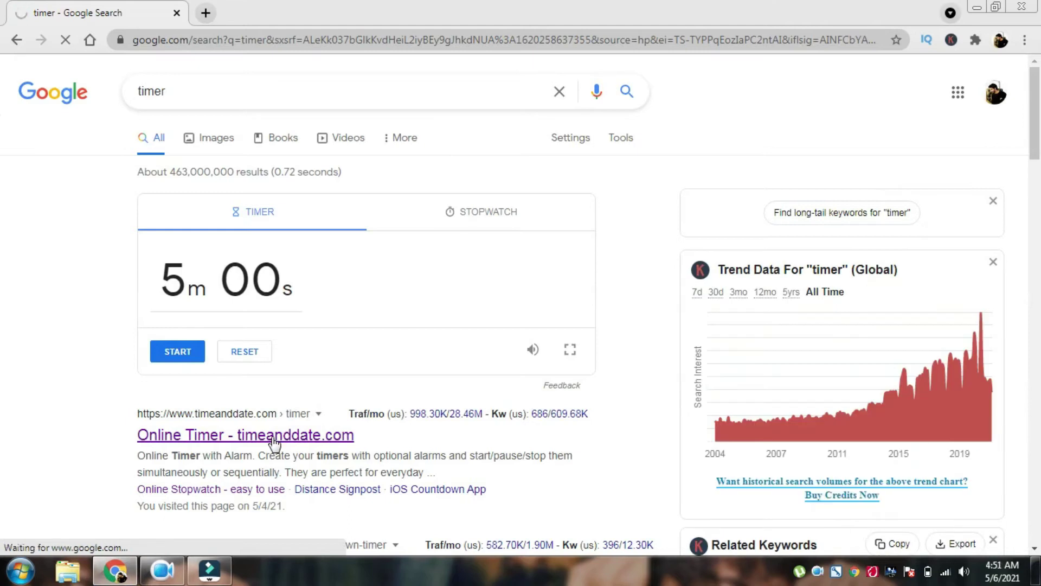
Open the Online Stopwatch page on timeanddate.com and return to Filmora.
{"action": "scroll", "coordinate": [363, 323], "scroll_direction": "down", "scroll_amount": 3}
{"action": "scroll", "coordinate": [347, 325], "scroll_direction": "up", "scroll_amount": 3}
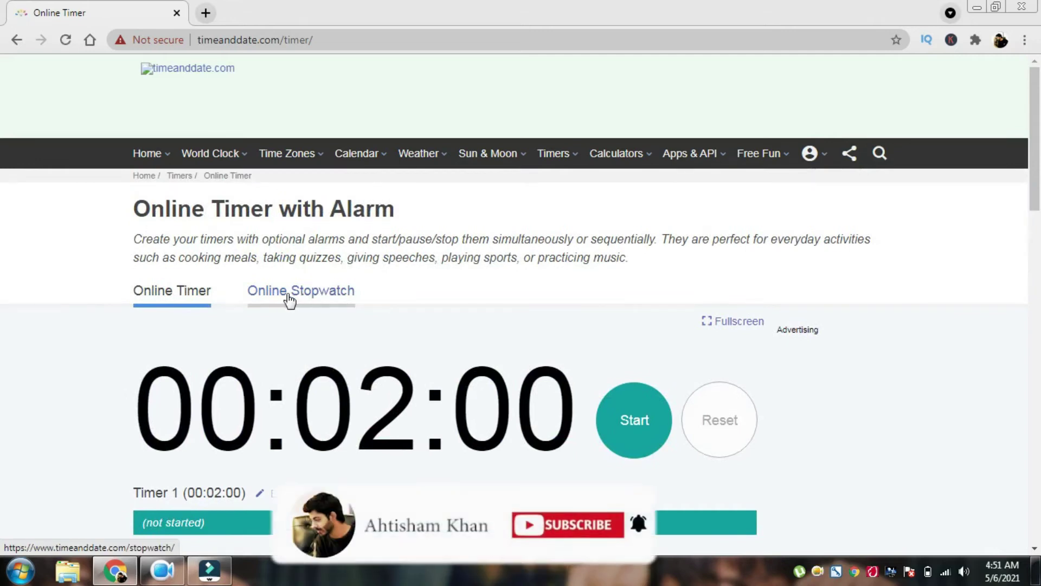
{"action": "left_click", "coordinate": [290, 308]}
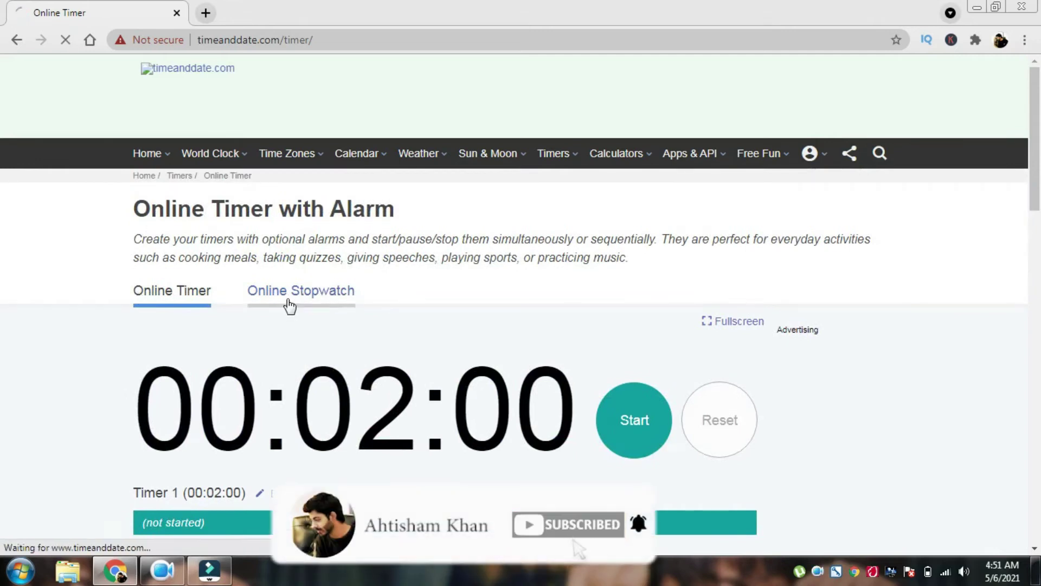
{"action": "scroll", "coordinate": [379, 320], "scroll_direction": "down", "scroll_amount": 1}
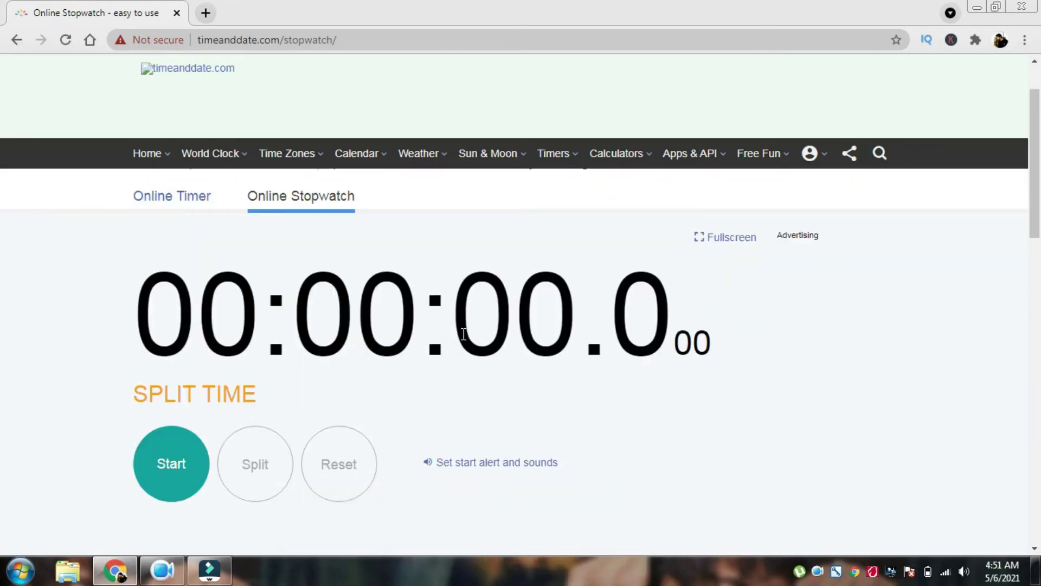
{"action": "left_click", "coordinate": [210, 571]}
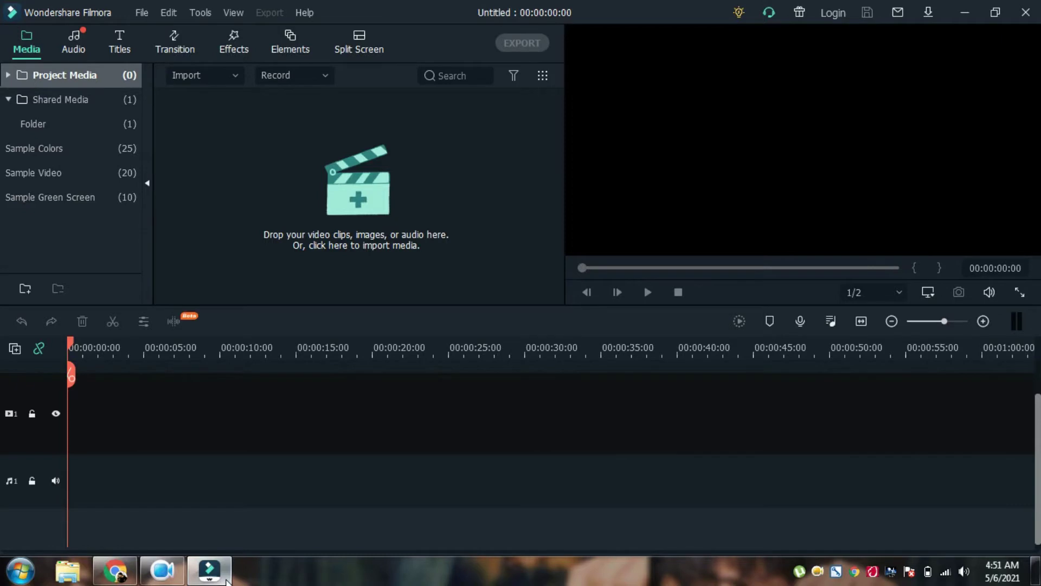
Open the PC screen recorder and set a custom capture area of 798 x 163 tightly around the stopwatch digits.
{"action": "left_click", "coordinate": [304, 74]}
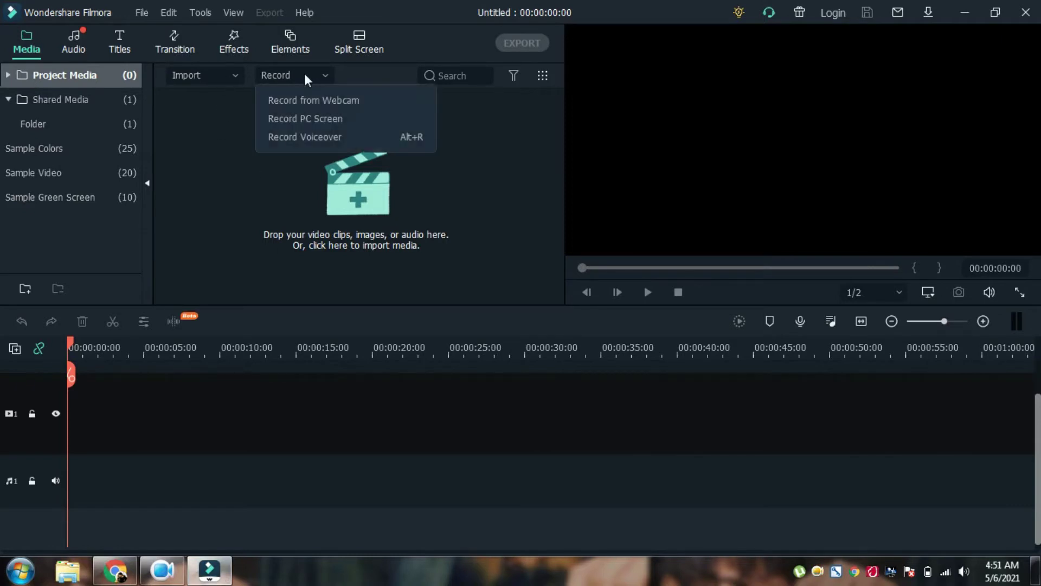
{"action": "left_click", "coordinate": [325, 119]}
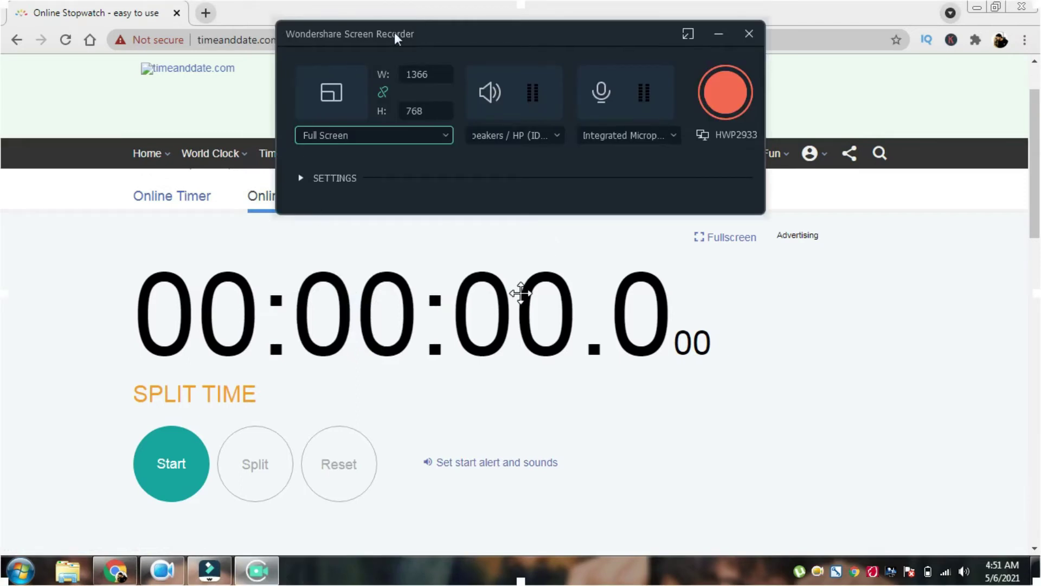
{"action": "left_click", "coordinate": [445, 140]}
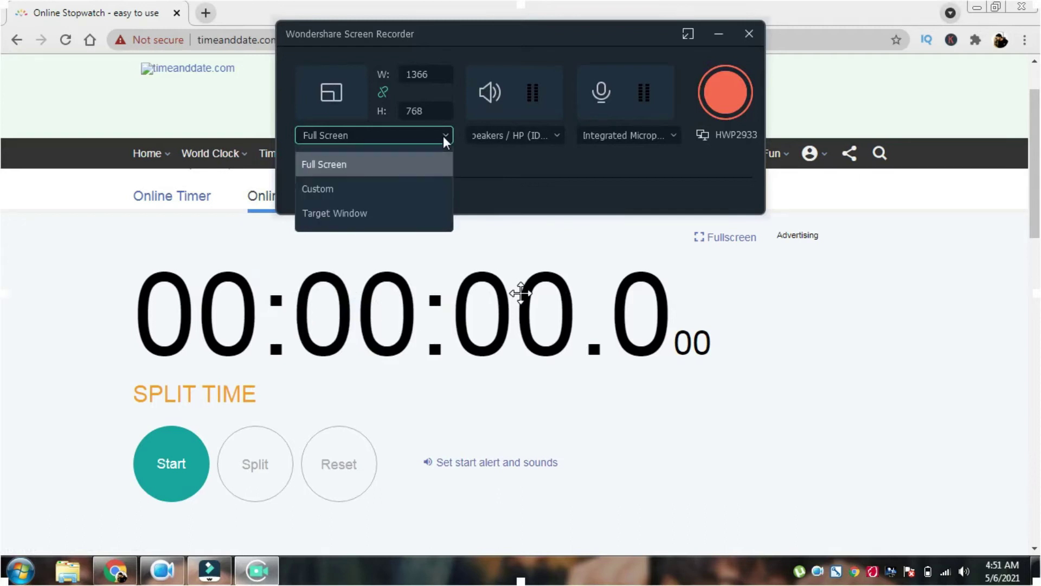
{"action": "left_click", "coordinate": [372, 187]}
{"action": "left_click_drag", "start_coordinate": [1003, 560], "coordinate": [729, 365]}
{"action": "left_click_drag", "start_coordinate": [33, 19], "coordinate": [130, 253]}
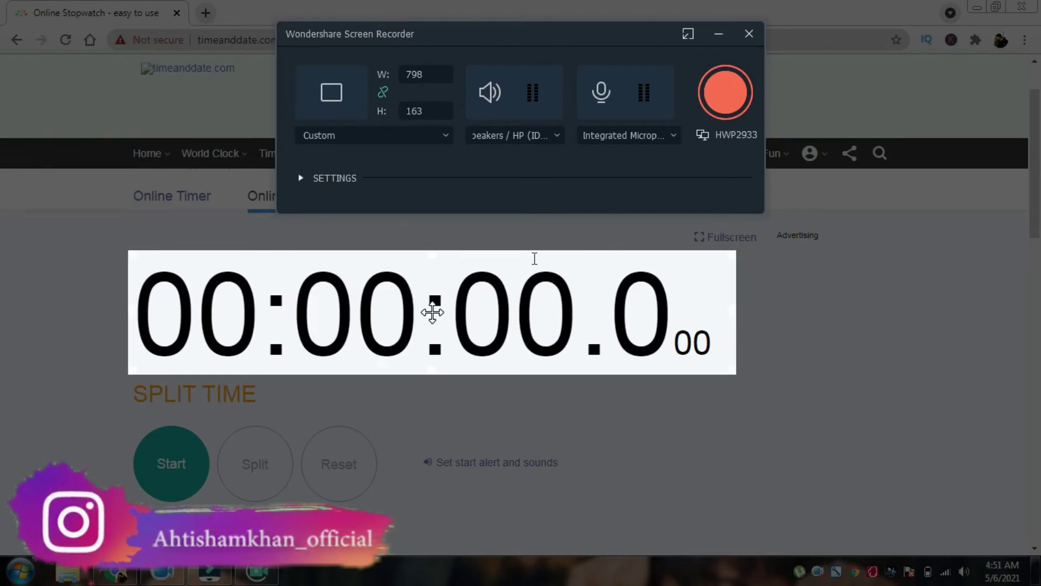
Record the online stopwatch running for about 30 seconds, pause it, stop the recording and close the screen recorder.
{"action": "left_click", "coordinate": [725, 93]}
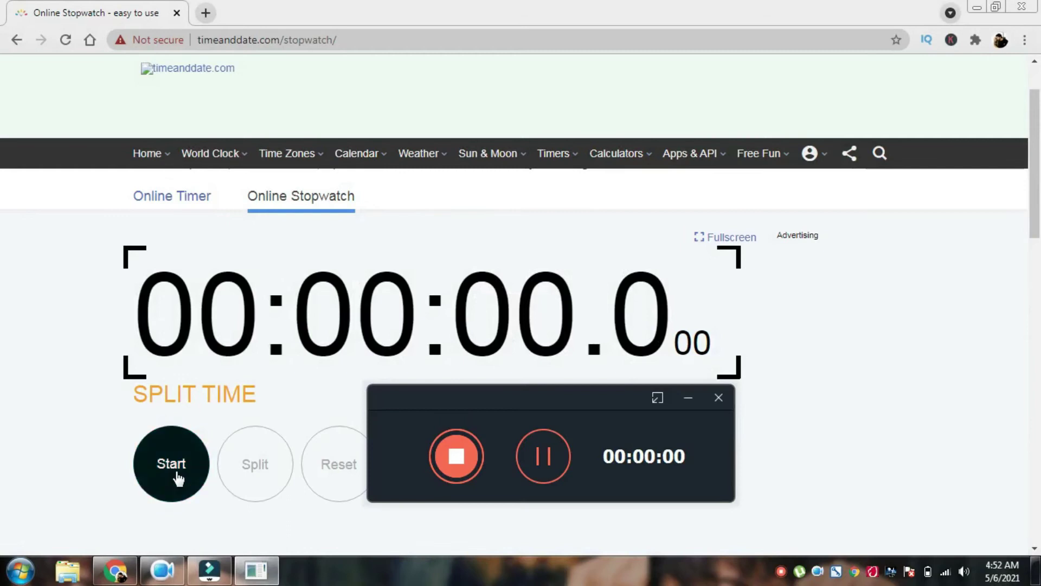
{"action": "left_click", "coordinate": [173, 476]}
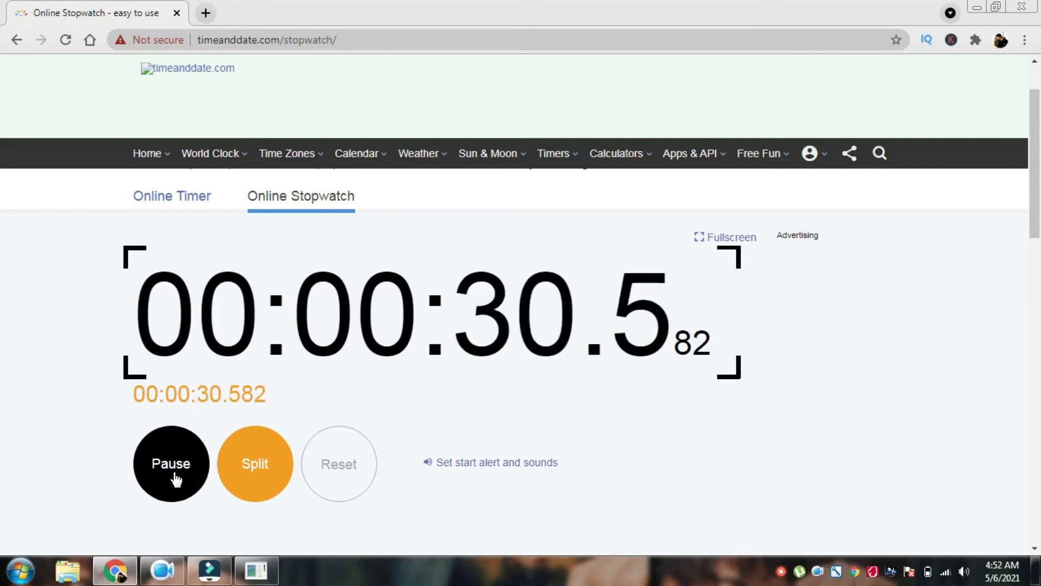
{"action": "left_click", "coordinate": [175, 478]}
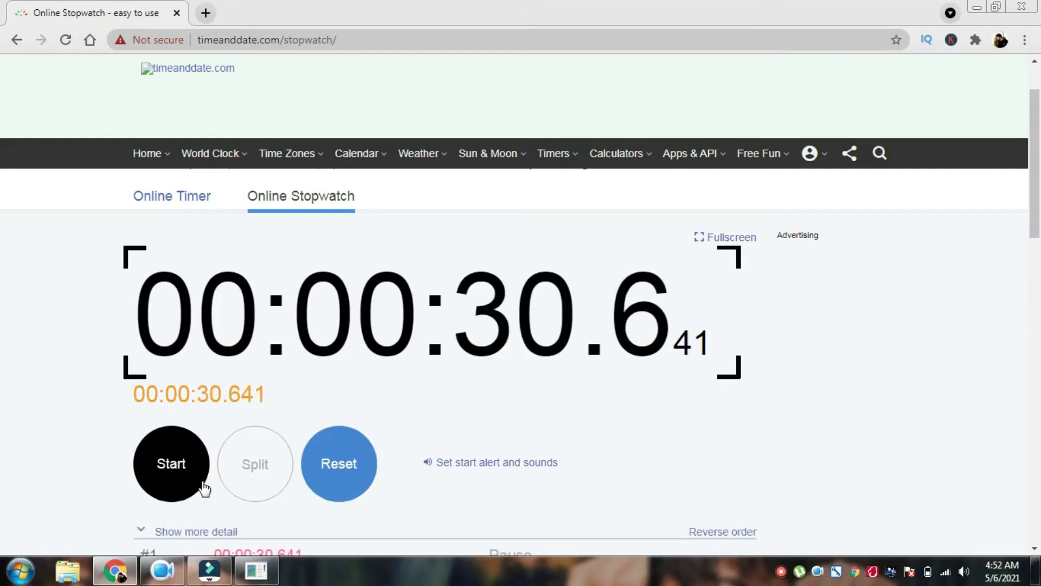
{"action": "left_click", "coordinate": [210, 570]}
{"action": "left_click", "coordinate": [454, 455]}
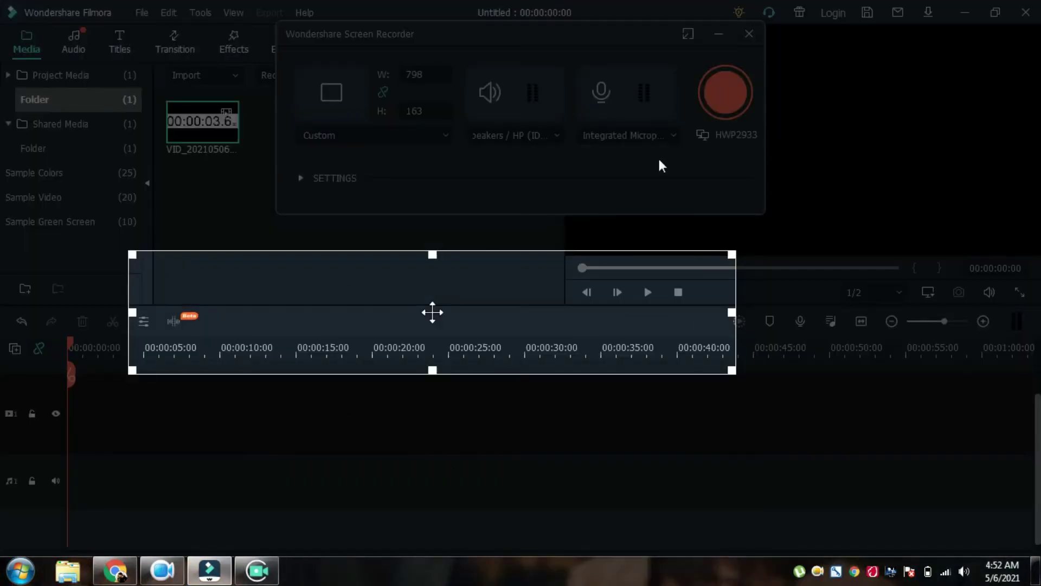
{"action": "left_click", "coordinate": [752, 32]}
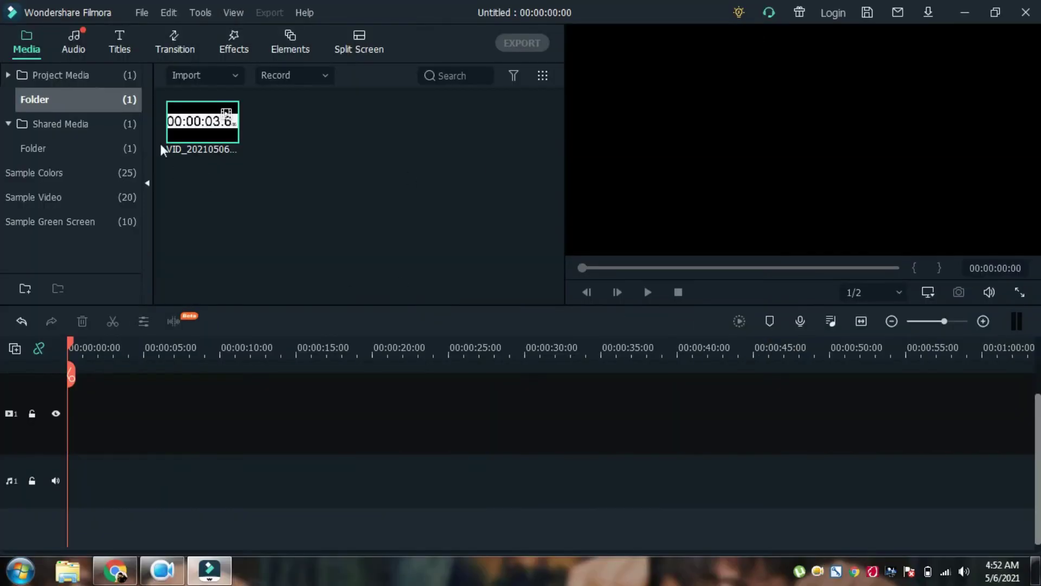
Place the Travel 01 and Travel 02 sample videos consecutively on track 1 and the stopwatch recording above them on track 2.
{"action": "left_click_drag", "start_coordinate": [187, 120], "coordinate": [193, 142]}
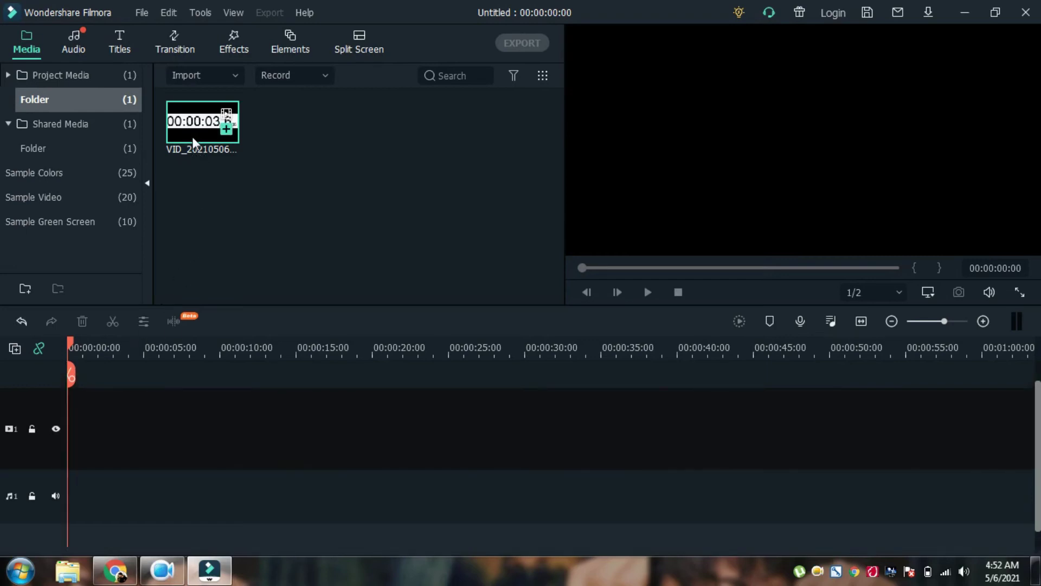
{"action": "left_click", "coordinate": [97, 190]}
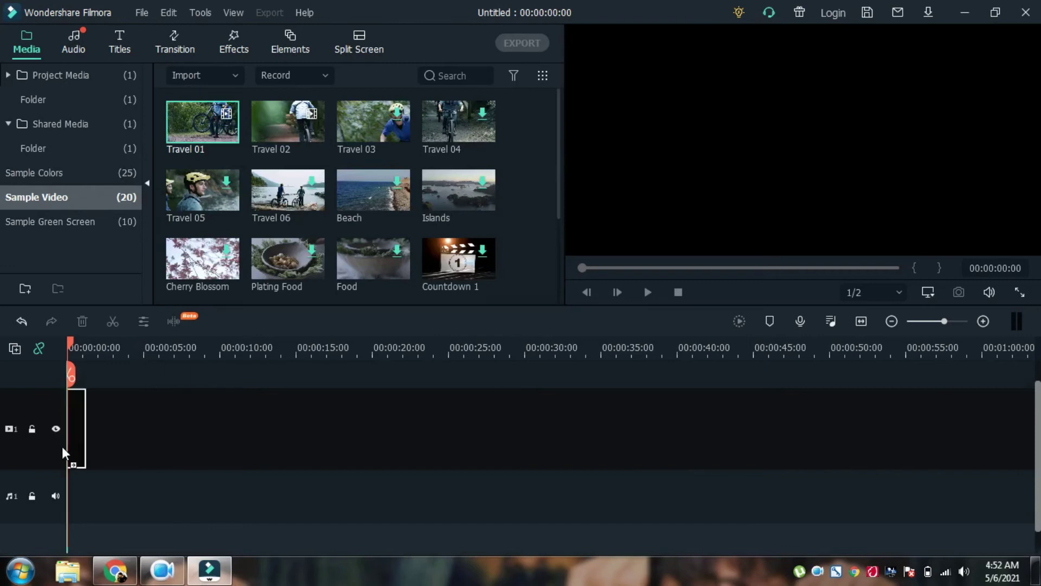
{"action": "left_click_drag", "start_coordinate": [63, 453], "coordinate": [64, 454]}
{"action": "left_click_drag", "start_coordinate": [288, 122], "coordinate": [113, 401]}
{"action": "left_click", "coordinate": [81, 79]}
{"action": "left_click_drag", "start_coordinate": [202, 140], "coordinate": [76, 395]}
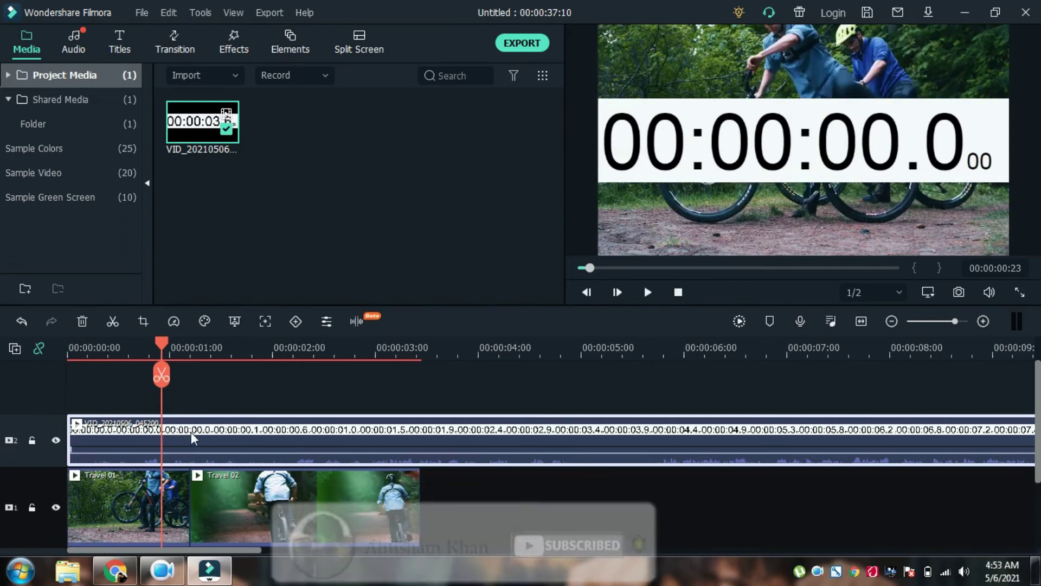
Set the stopwatch clip's blending mode to Darken, then shrink it to under half the frame width in the frame's lower-left corner.
{"action": "double_click", "coordinate": [194, 433]}
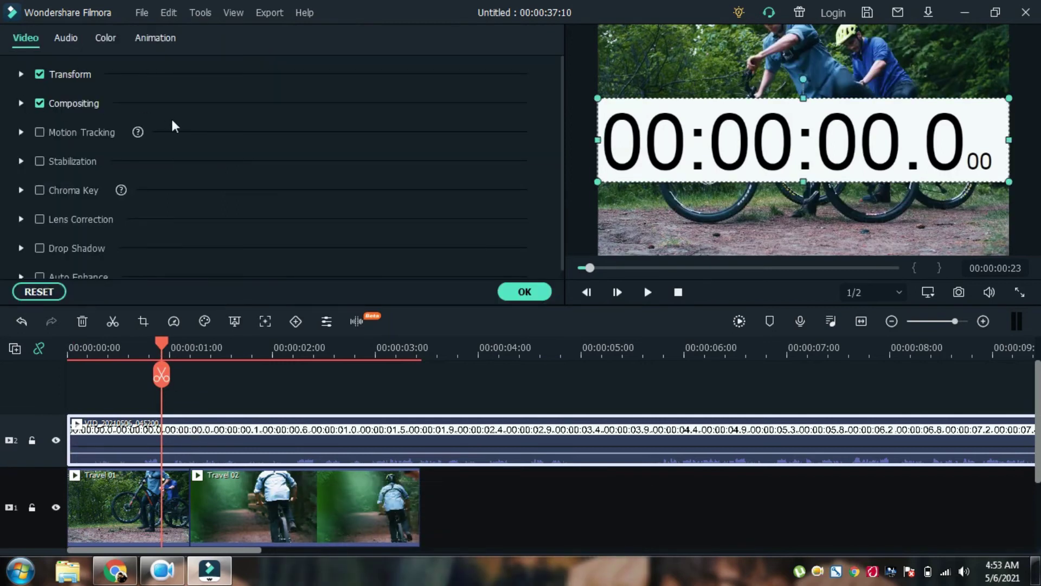
{"action": "left_click", "coordinate": [21, 104]}
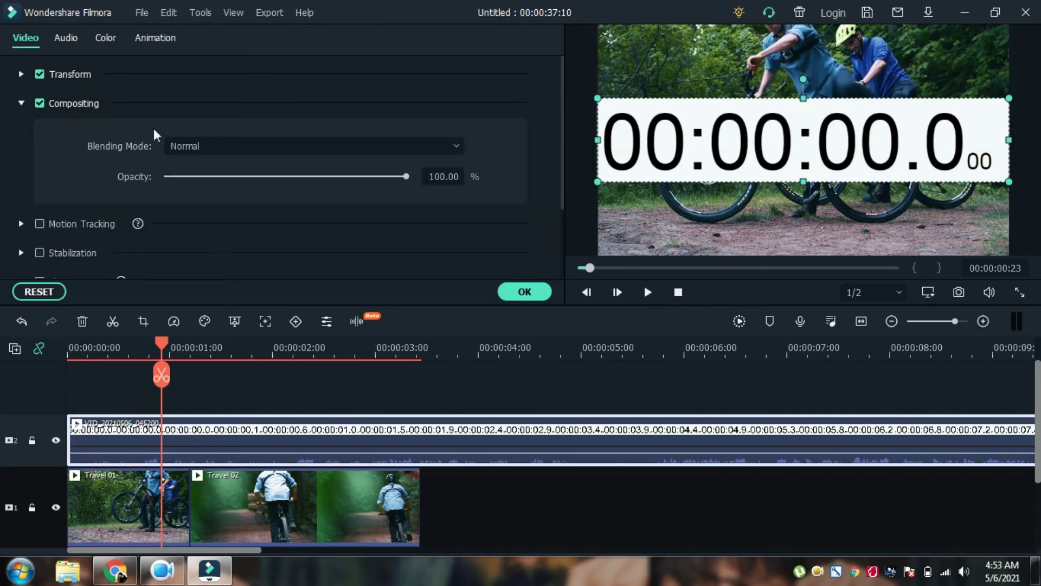
{"action": "left_click", "coordinate": [190, 146]}
{"action": "left_click", "coordinate": [229, 206]}
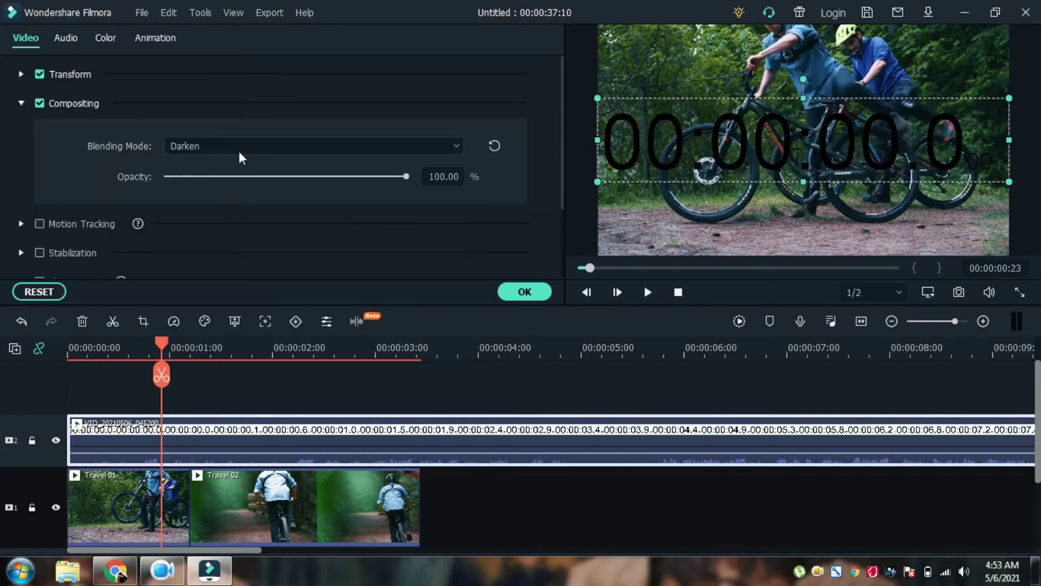
{"action": "left_click_drag", "start_coordinate": [1010, 99], "coordinate": [775, 145]}
{"action": "left_click_drag", "start_coordinate": [713, 158], "coordinate": [713, 237]}
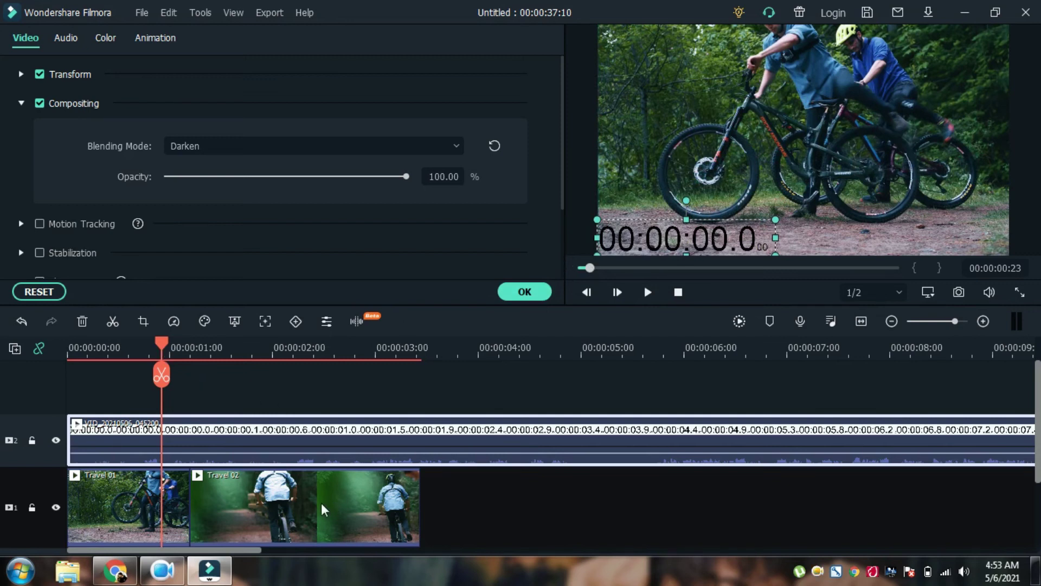
Move Travel 02 to start at about 00:00:04:00 and slow Travel 01 to 0.30x so it fills the gap before it.
{"action": "left_click_drag", "start_coordinate": [379, 504], "coordinate": [672, 505]}
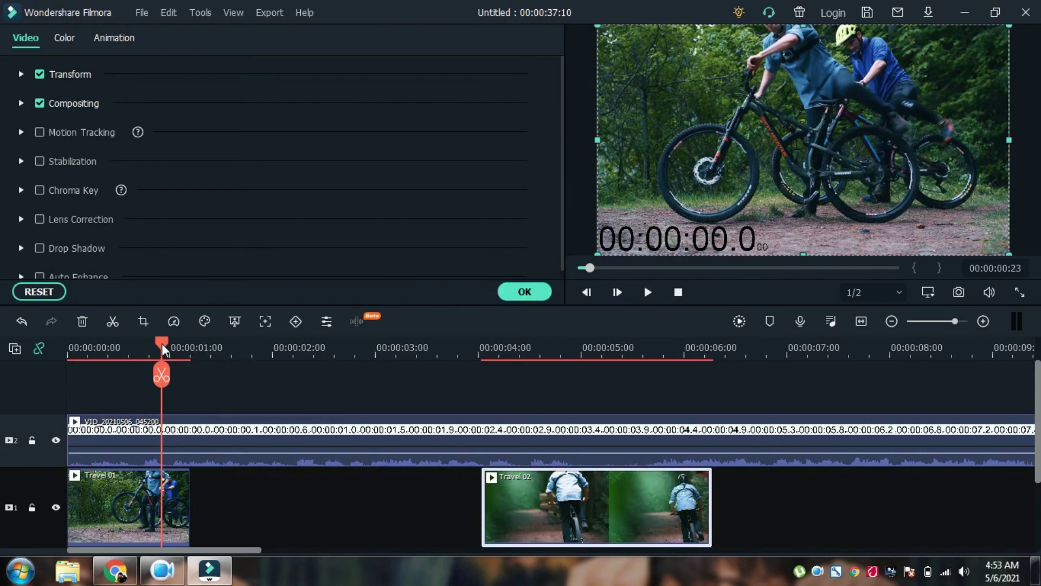
{"action": "left_click_drag", "start_coordinate": [163, 349], "coordinate": [69, 350]}
{"action": "left_click", "coordinate": [178, 501]}
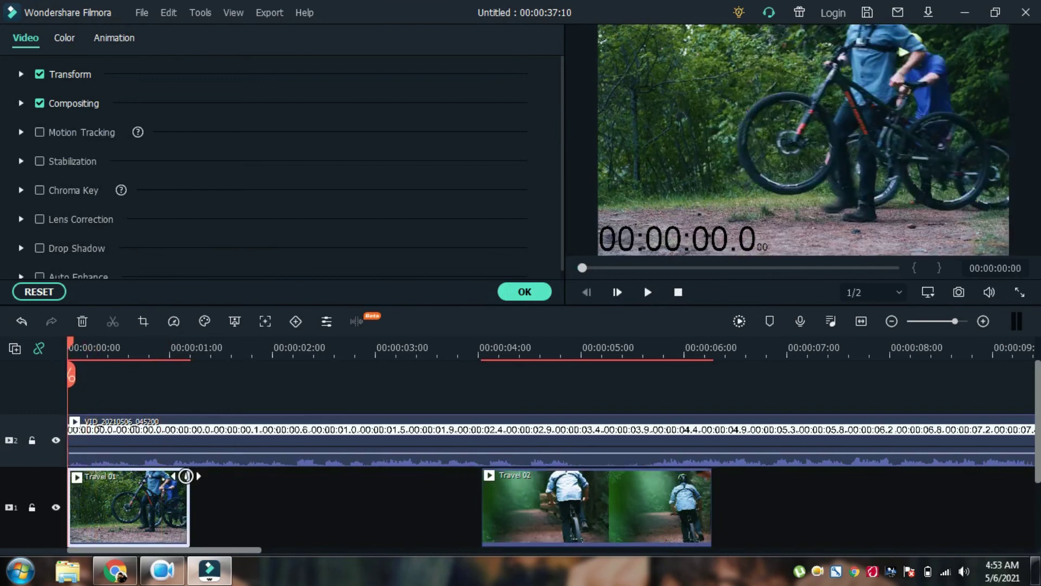
{"action": "left_click_drag", "start_coordinate": [186, 476], "coordinate": [553, 476]}
Play the timeline from the beginning to check the stopwatch overlay, then start a preview render for smooth playback.
{"action": "key", "text": "space"}
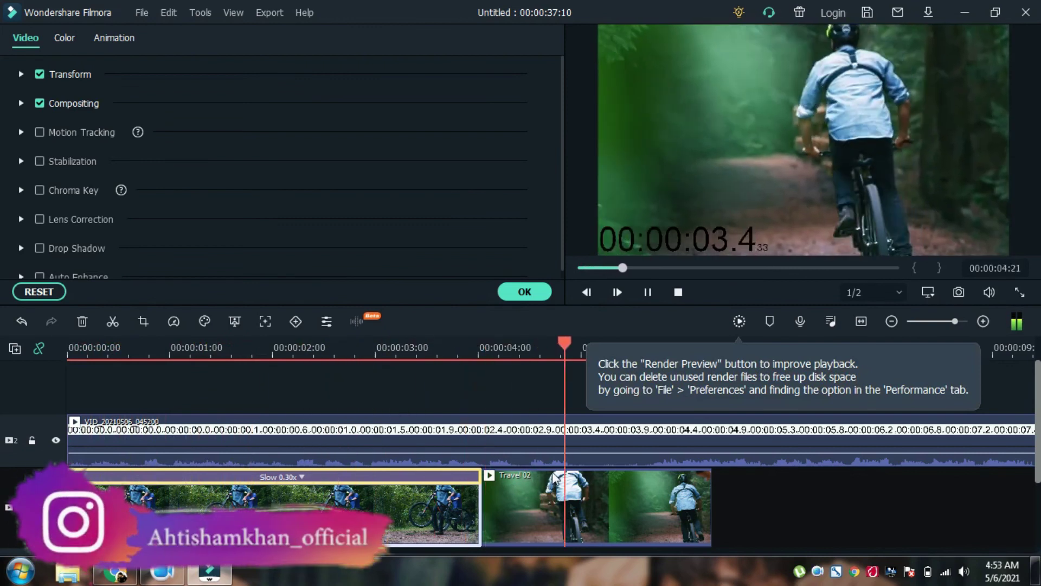
{"action": "key", "text": "space"}
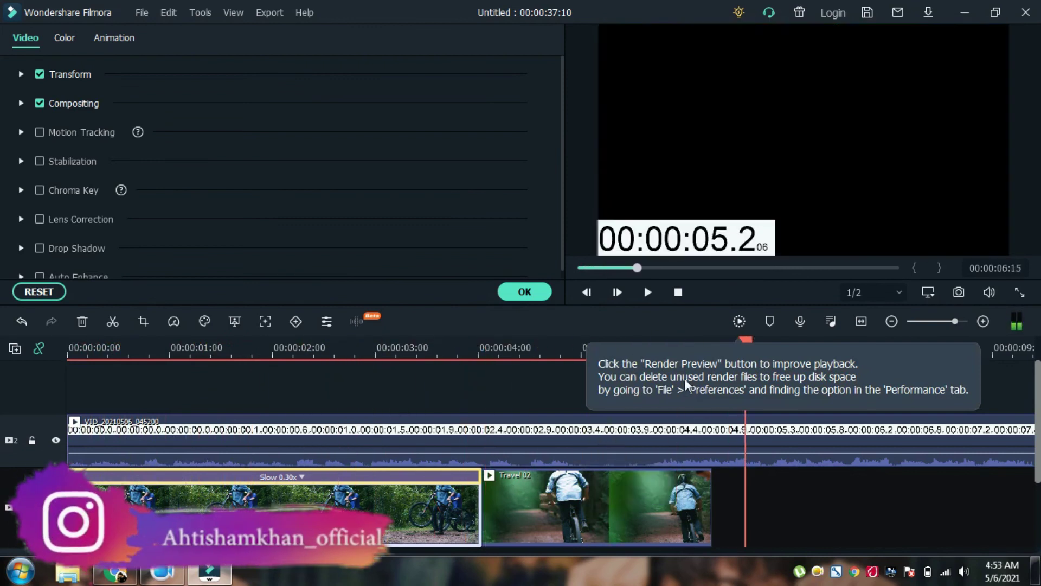
{"action": "left_click", "coordinate": [742, 320]}
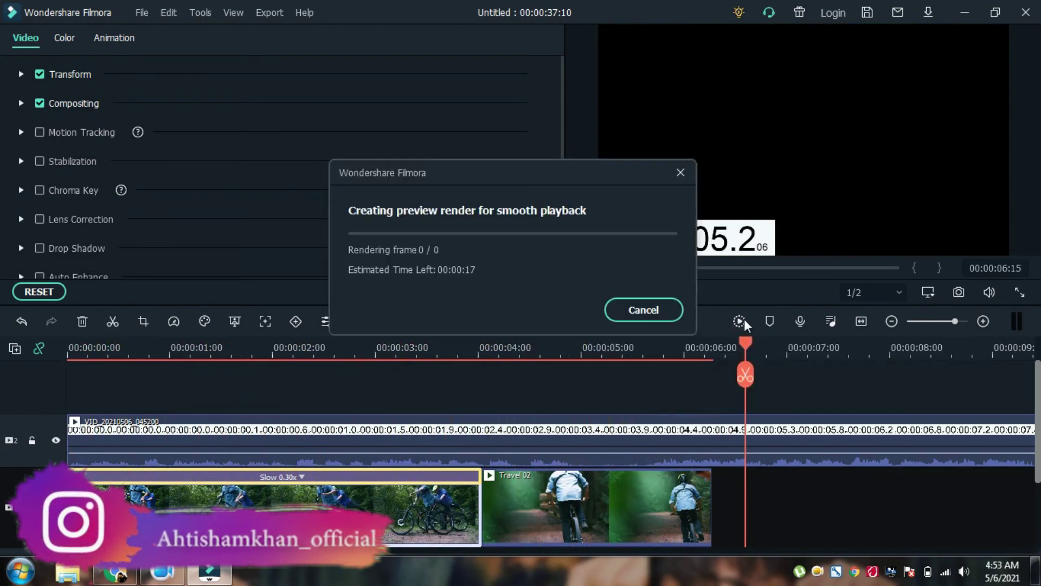